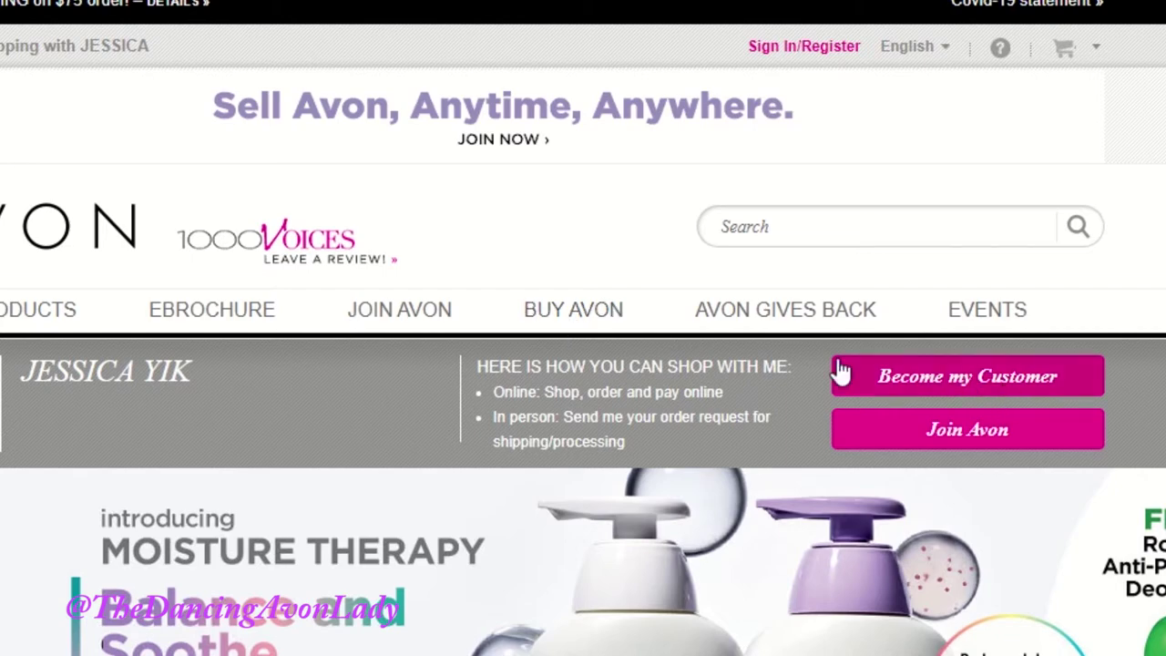
# Step: Open the Buy Avon page and scroll down to 'The choice is yours!' section
pyautogui.click(606, 314)
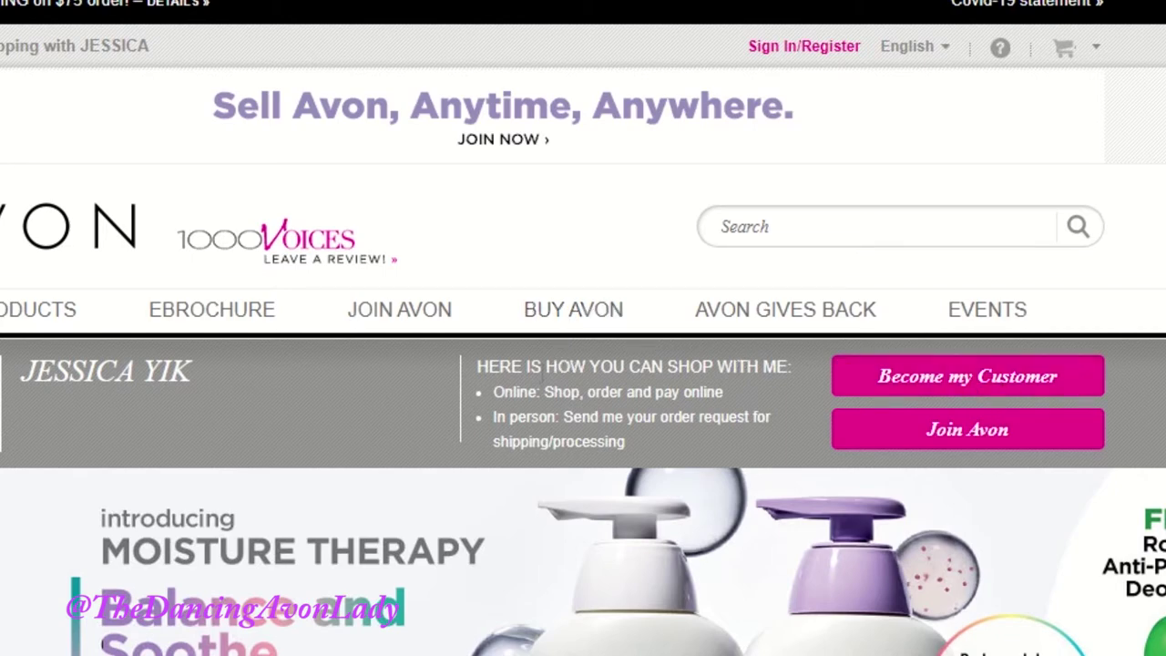
pyautogui.scroll(-5, 546, 355)
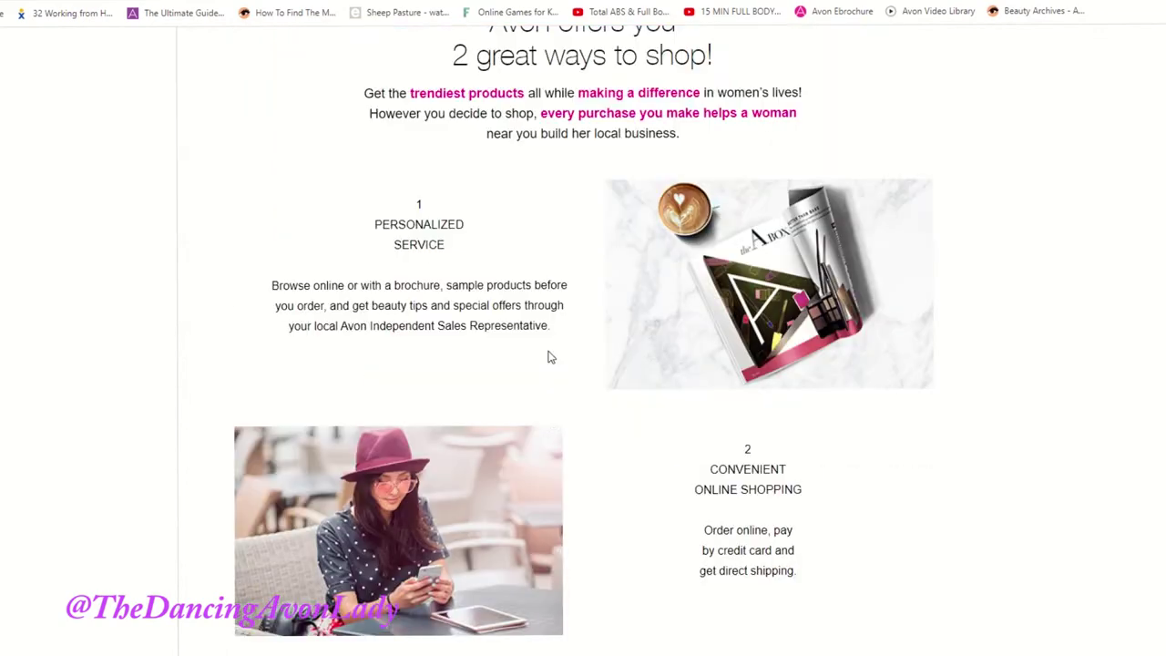
pyautogui.scroll(-3, 548, 356)
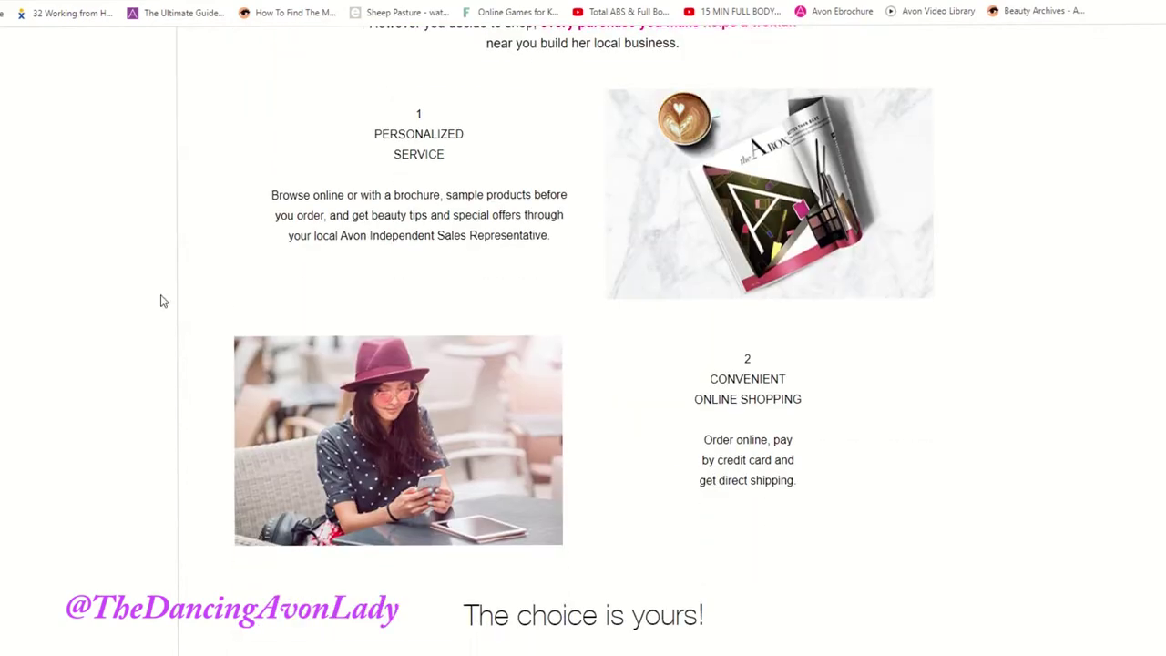
# Step: Start a new customer account with title Ms. and the customer's first and last name
pyautogui.click(603, 563)
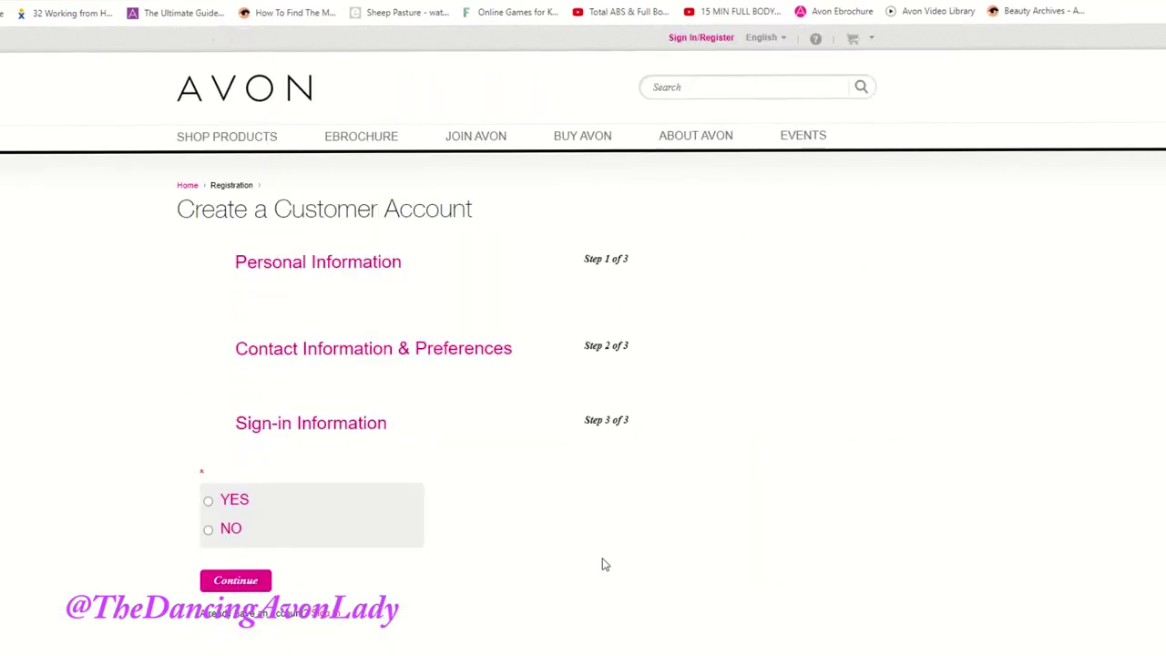
pyautogui.click(261, 390)
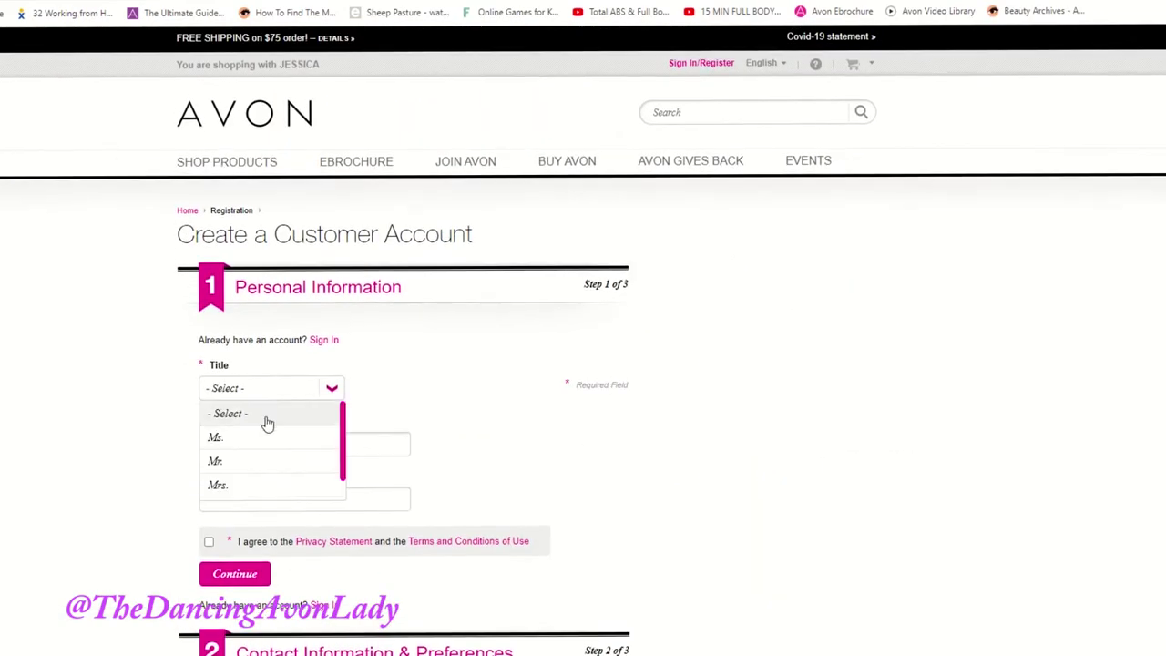
pyautogui.click(273, 450)
pyautogui.click(274, 446)
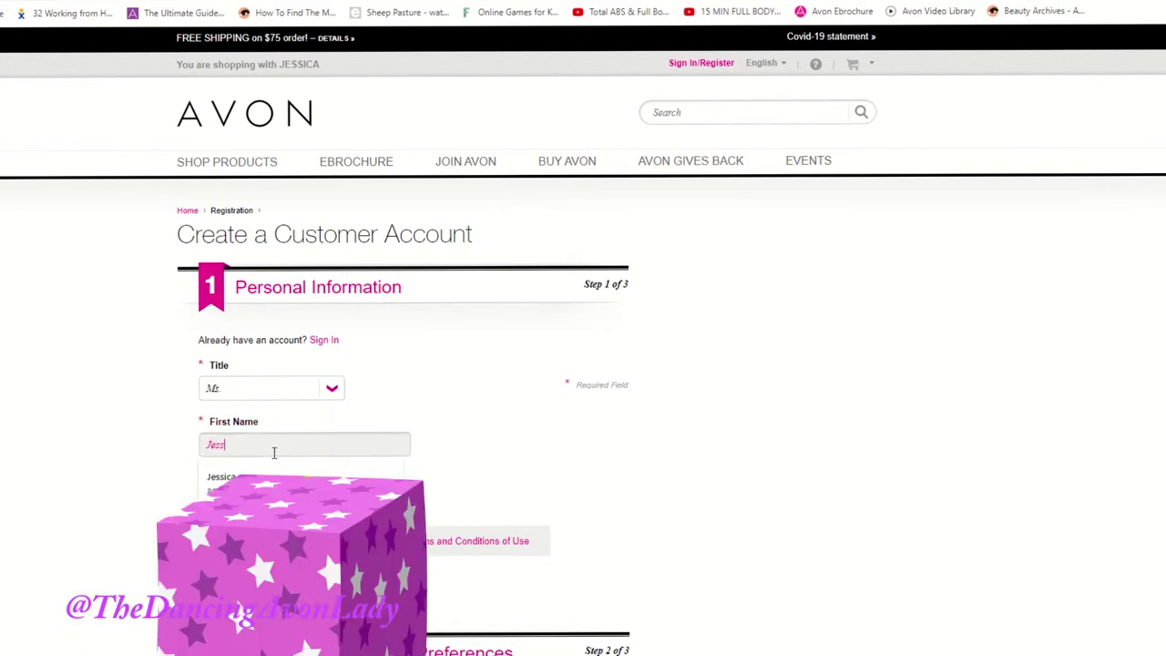
pyautogui.click(285, 495)
pyautogui.write('Yee')
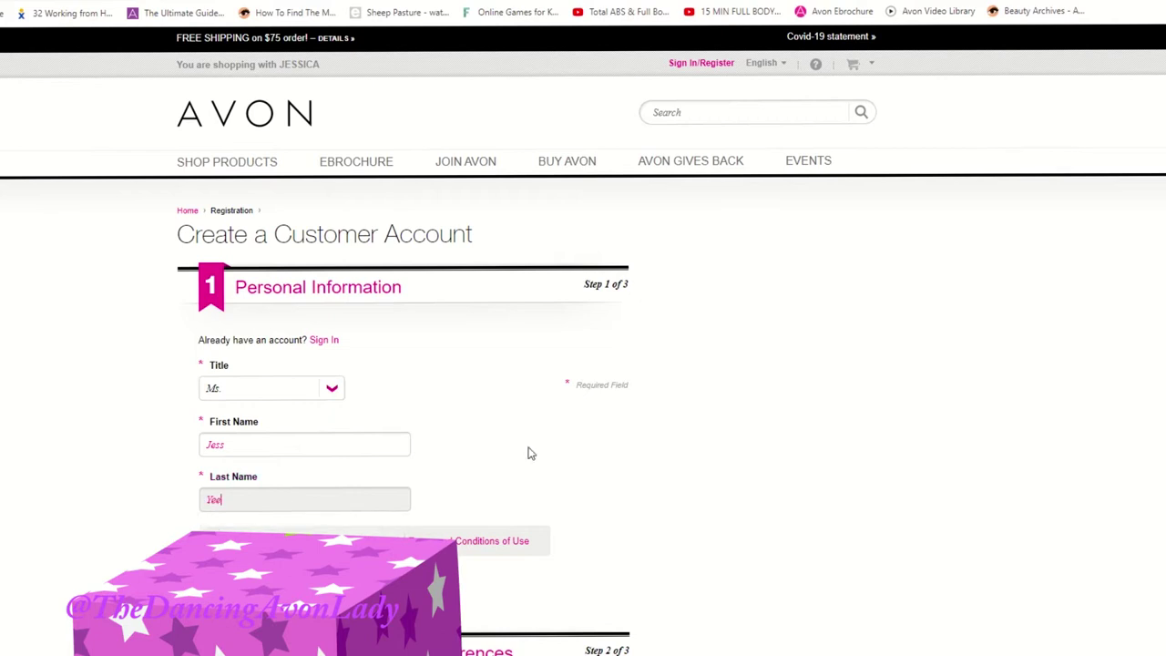
pyautogui.press('Tab')
# Step: Agree to the privacy terms, reviewing the Privacy Statement, and continue to contact details
pyautogui.click(209, 541)
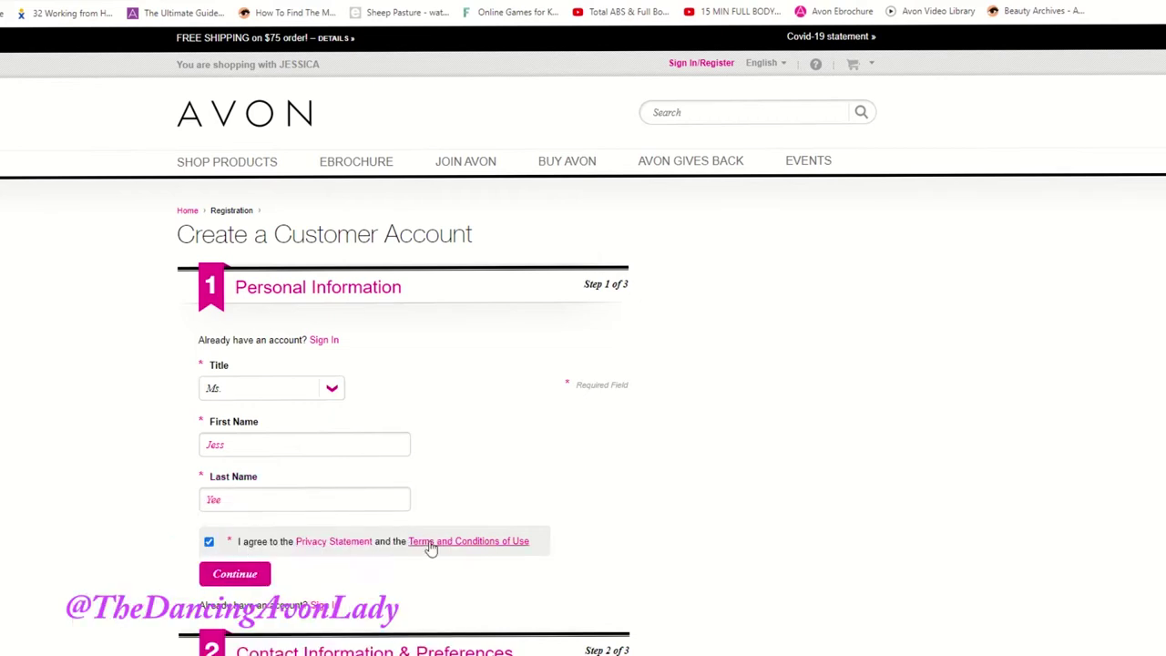
pyautogui.click(372, 542)
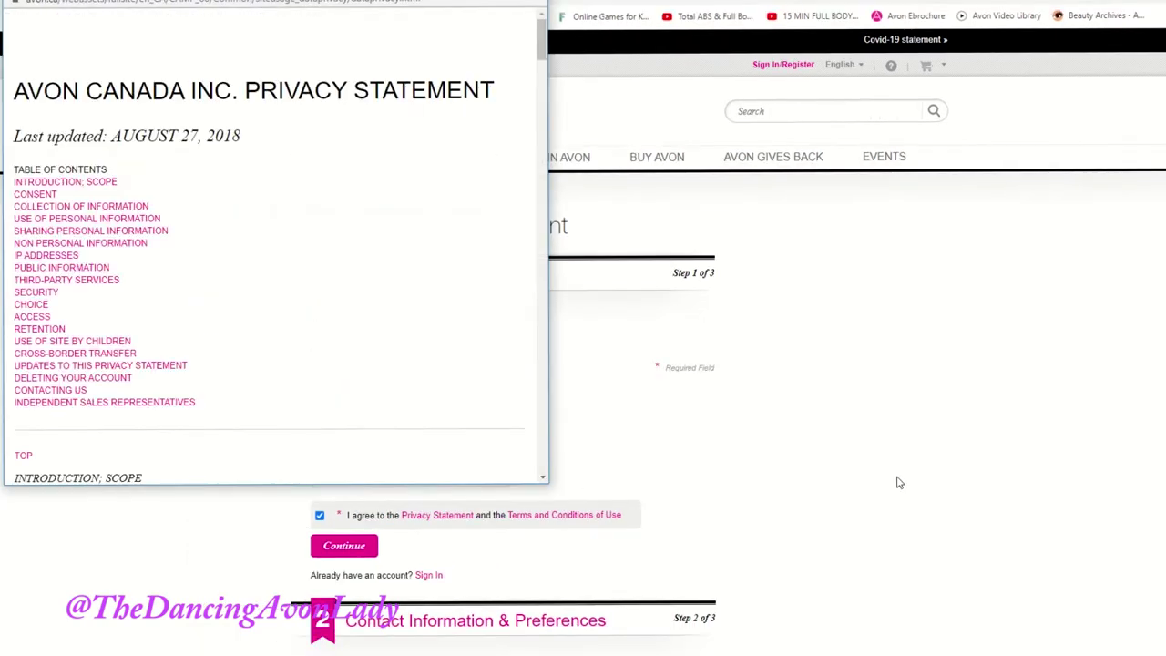
pyautogui.hotkey('ctrl', 'w')
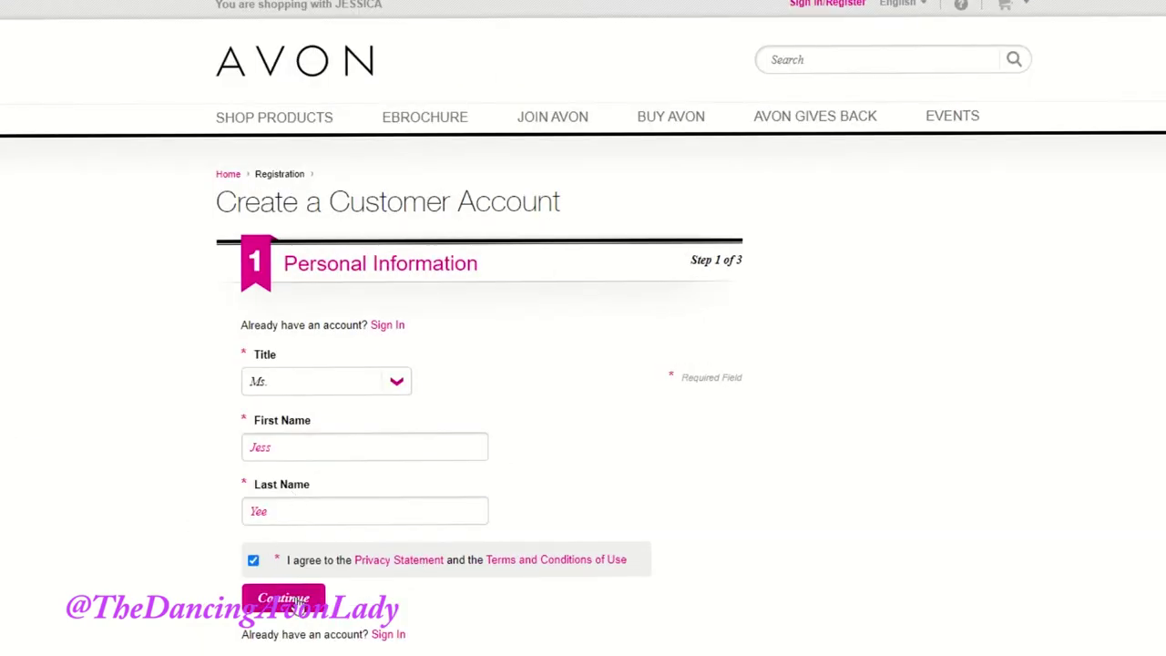
pyautogui.click(290, 599)
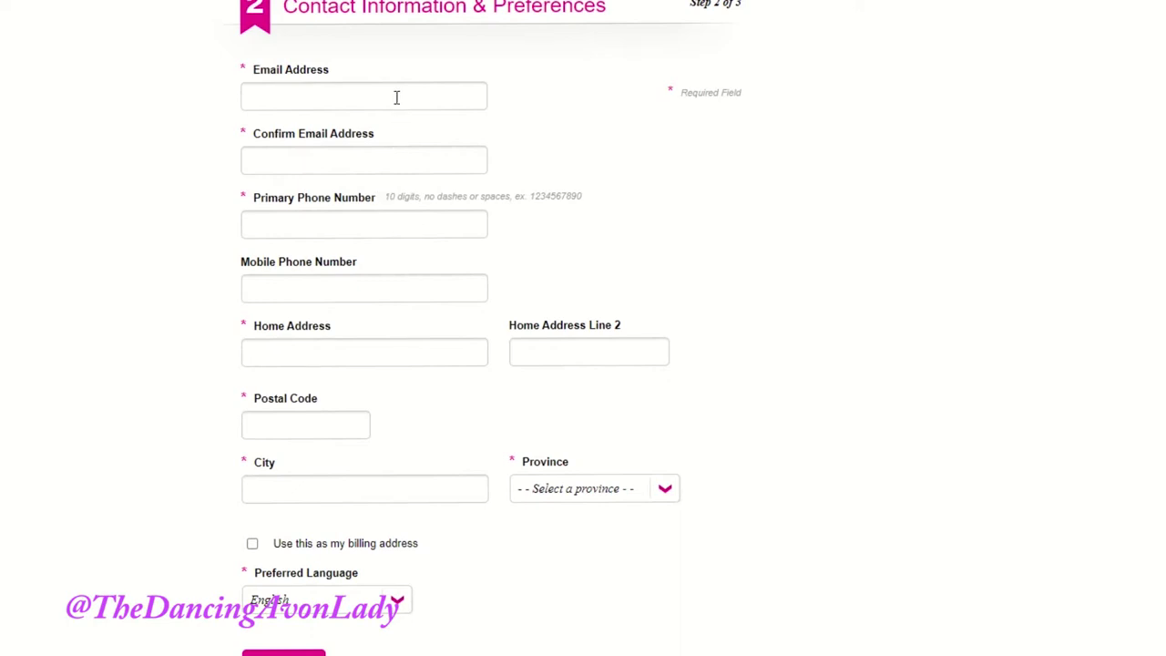
# Step: Fill in the e-mail, its confirmation, phone and home address, using it as the billing address
pyautogui.click(396, 98)
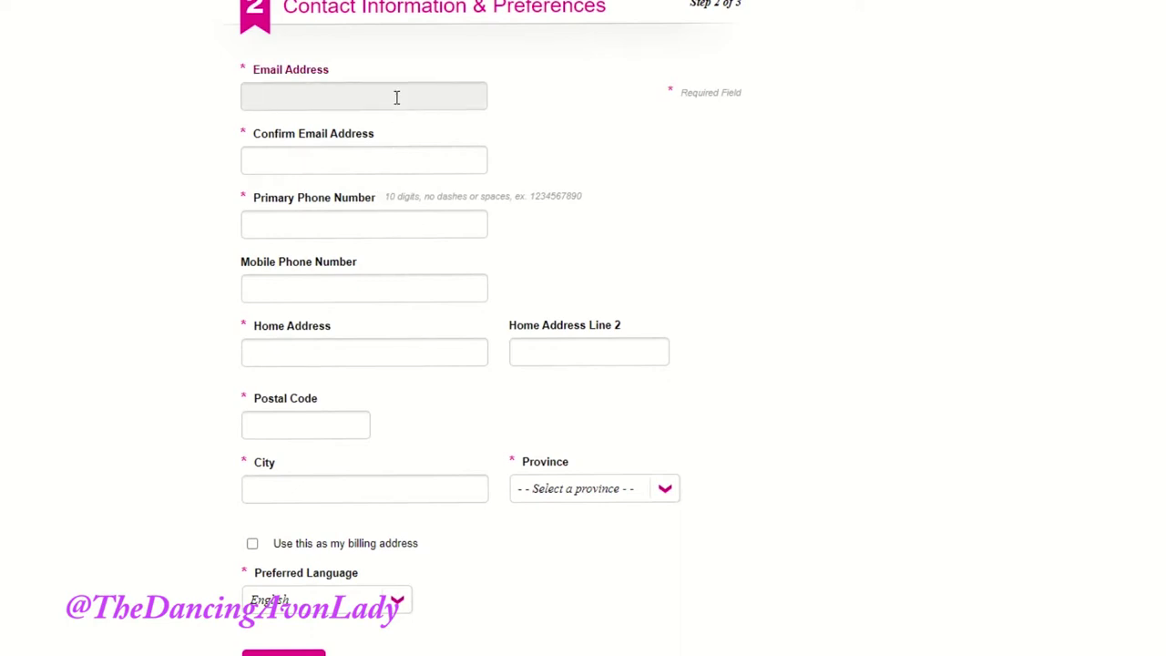
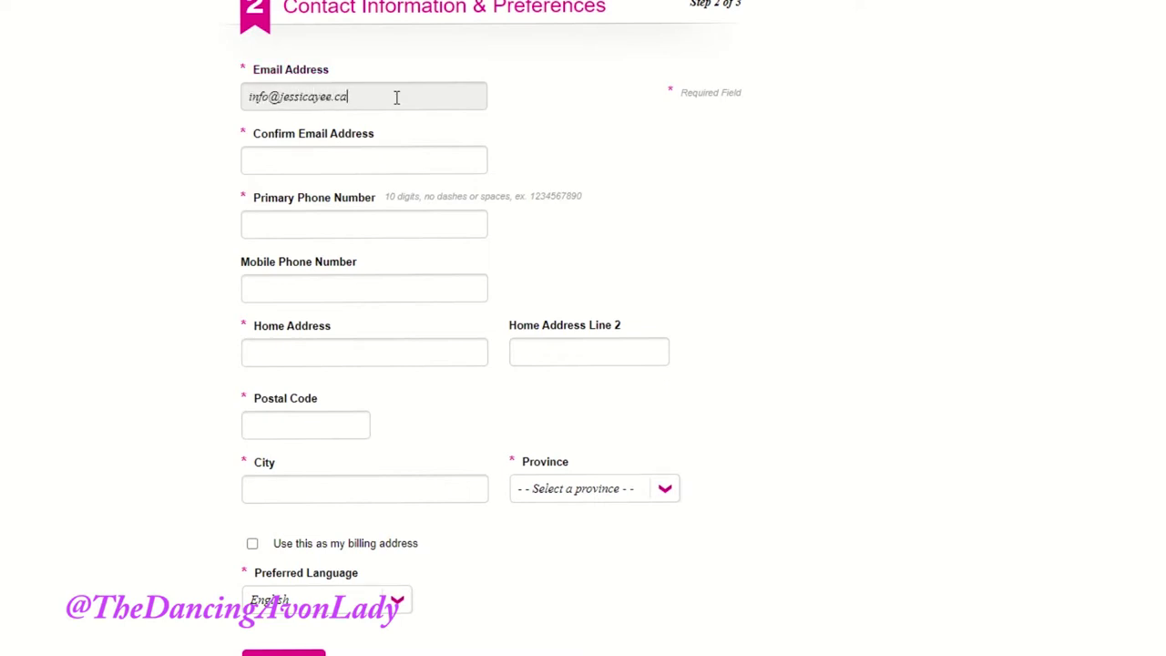
pyautogui.press('Tab')
pyautogui.write('info@')
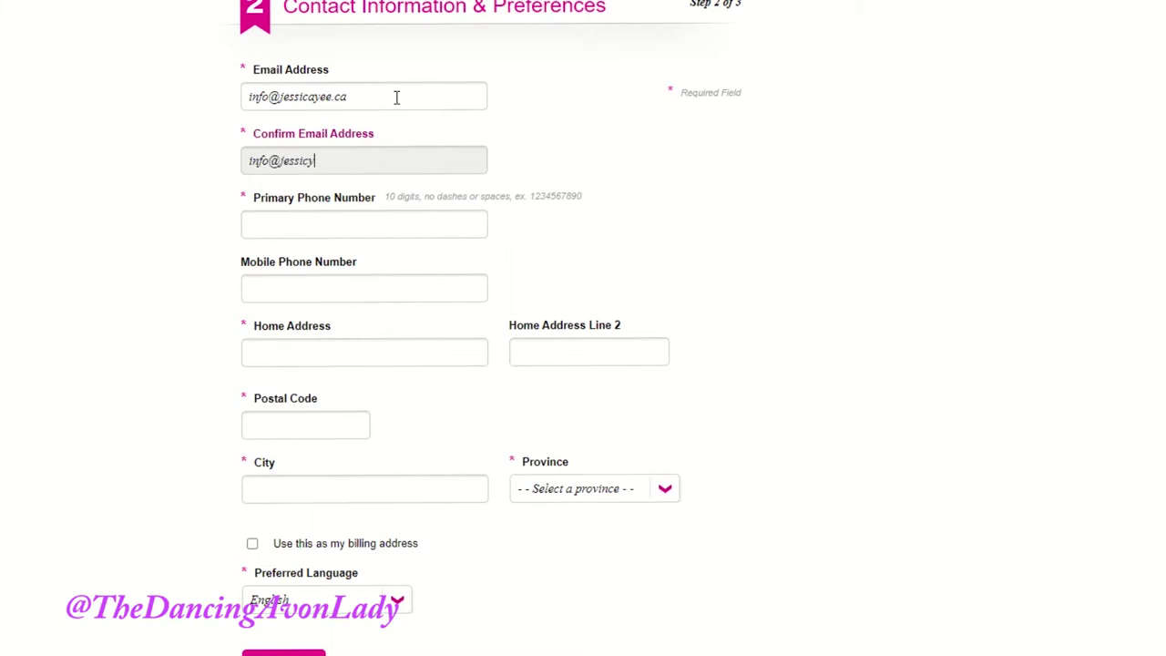
pyautogui.press('Tab')
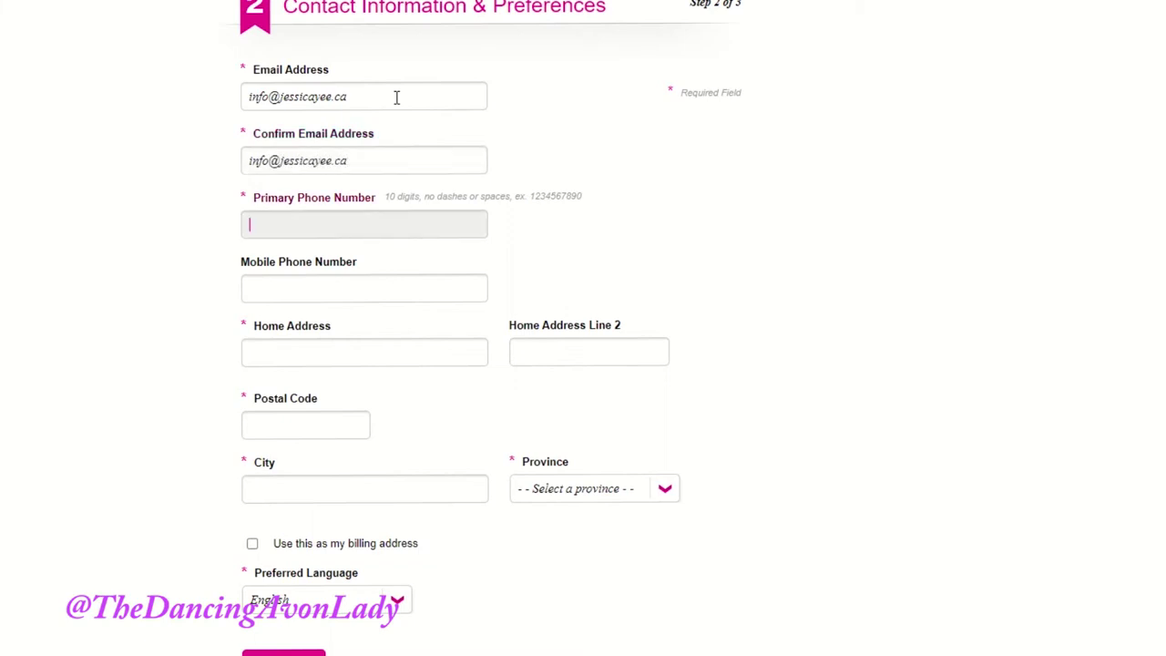
pyautogui.write('64')
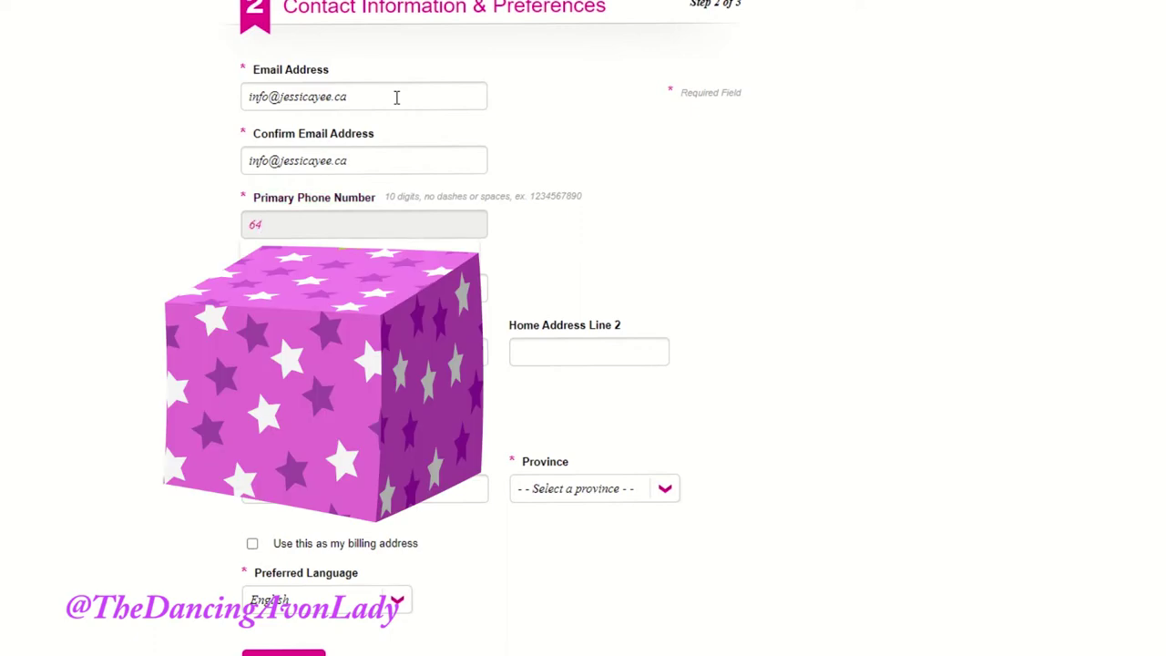
pyautogui.click(389, 355)
pyautogui.write('14')
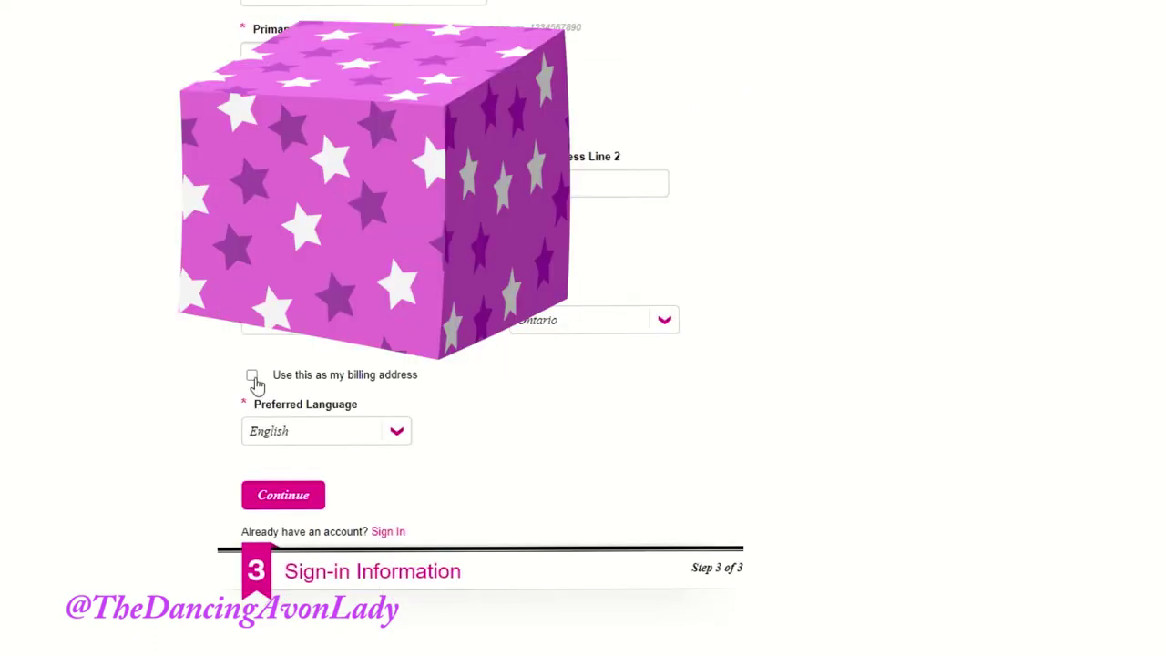
pyautogui.click(252, 375)
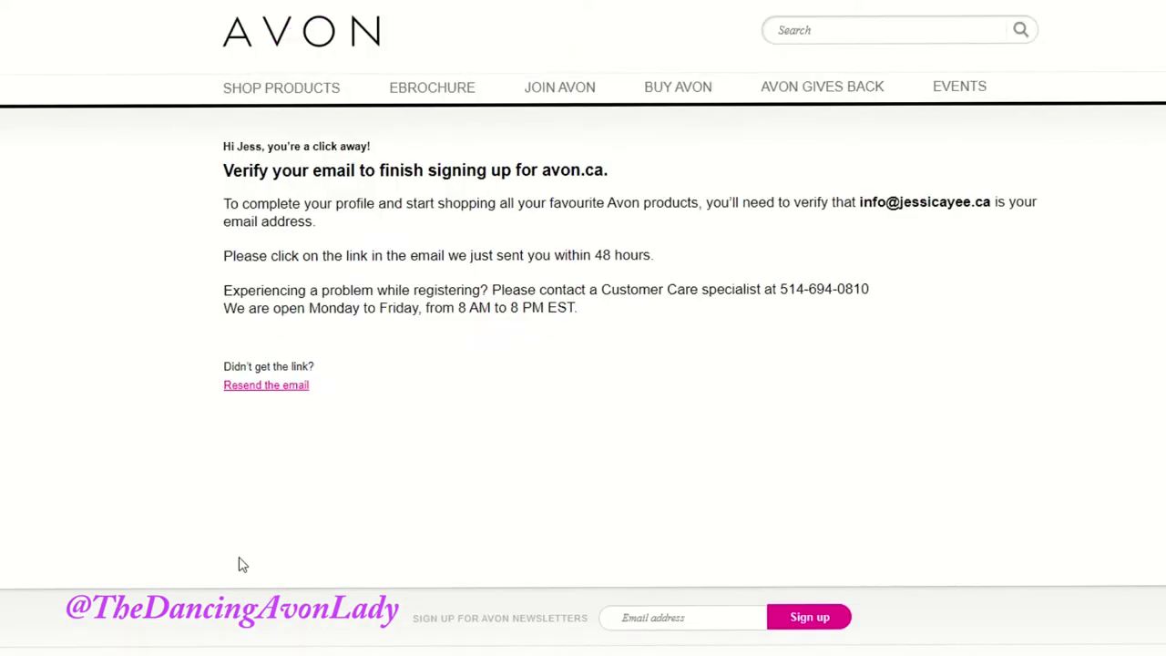
# Step: Highlight the 'Verify your email' heading and instructions
pyautogui.moveTo(228, 200); pyautogui.dragTo(695, 269)
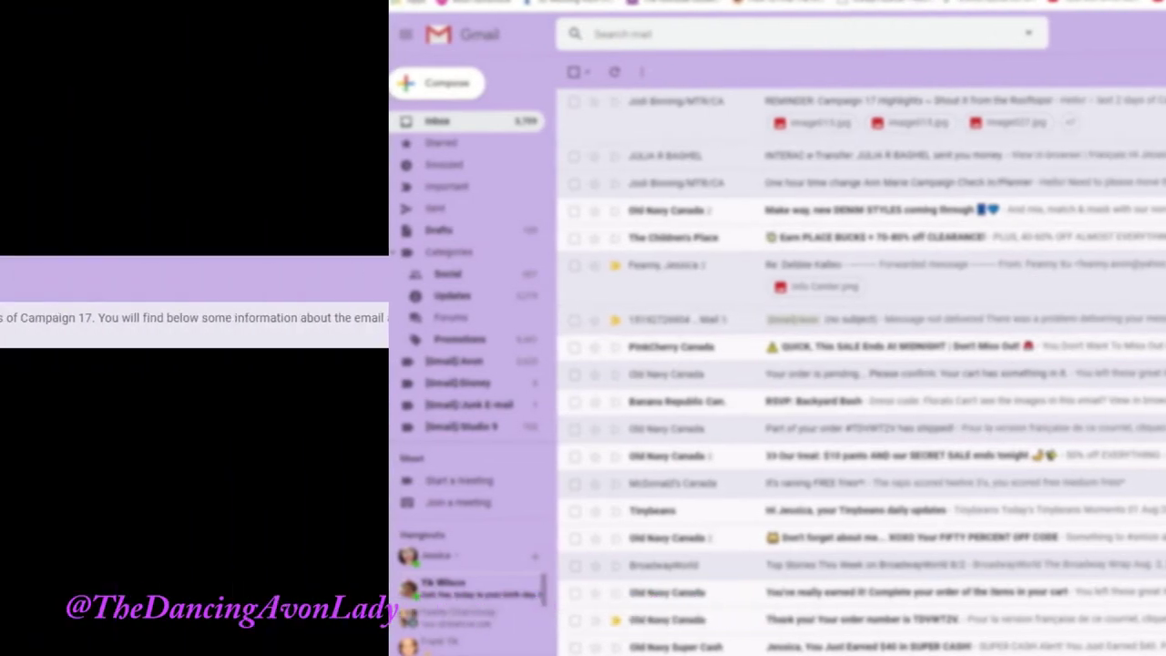
# Step: Open the Avon account-verification e-mail in Gmail and follow its confirmation link
pyautogui.click(208, 337)
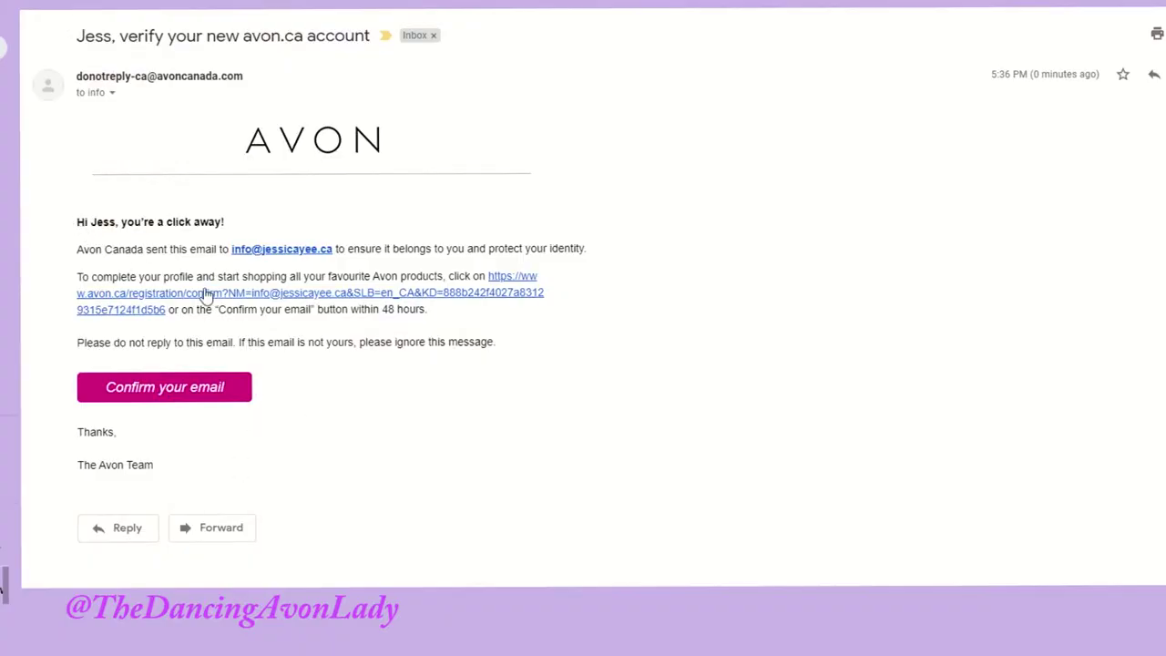
pyautogui.click(182, 392)
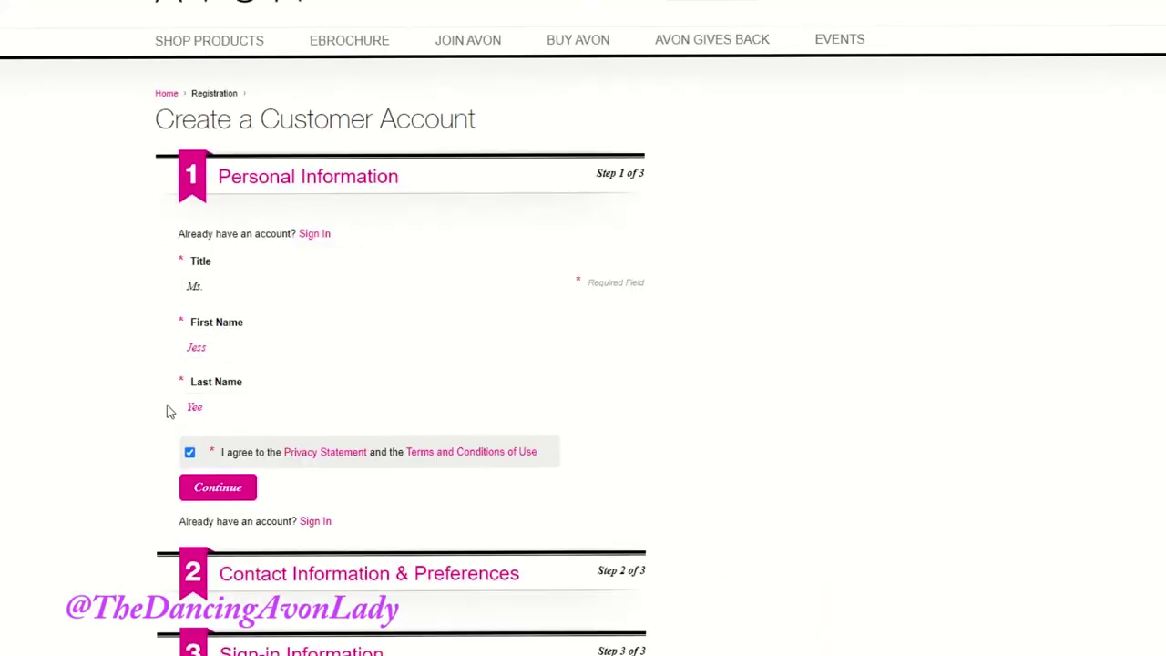
# Step: Enter and confirm the account password after reviewing the password requirements
pyautogui.scroll(-7, 171, 412)
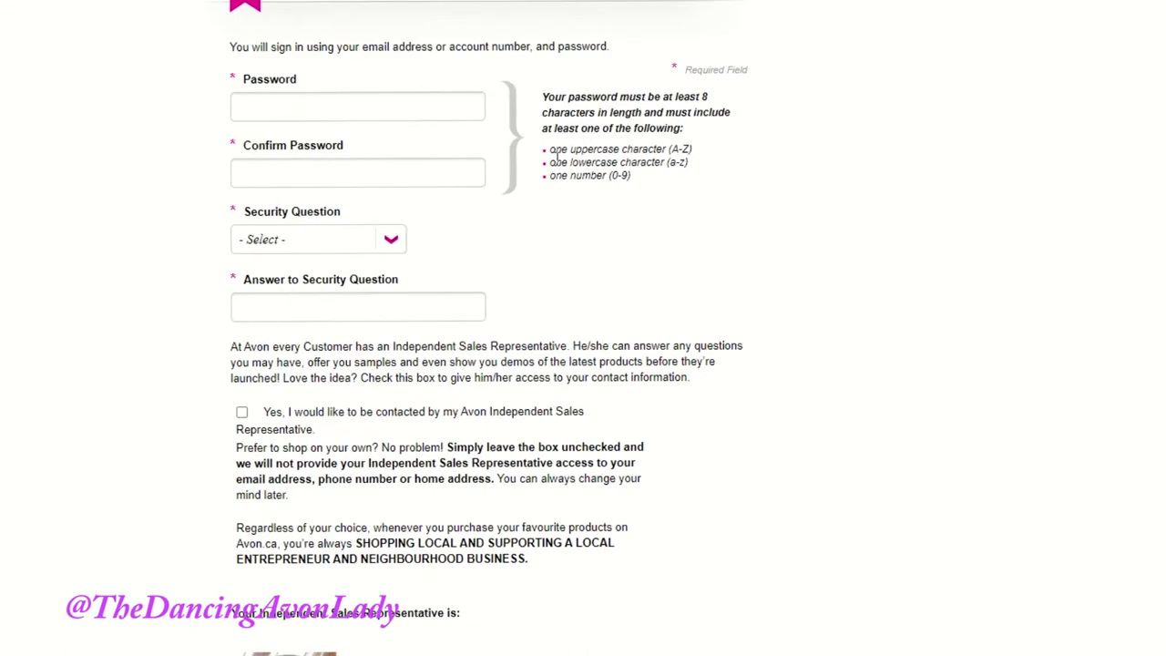
pyautogui.moveTo(543, 95); pyautogui.dragTo(661, 177)
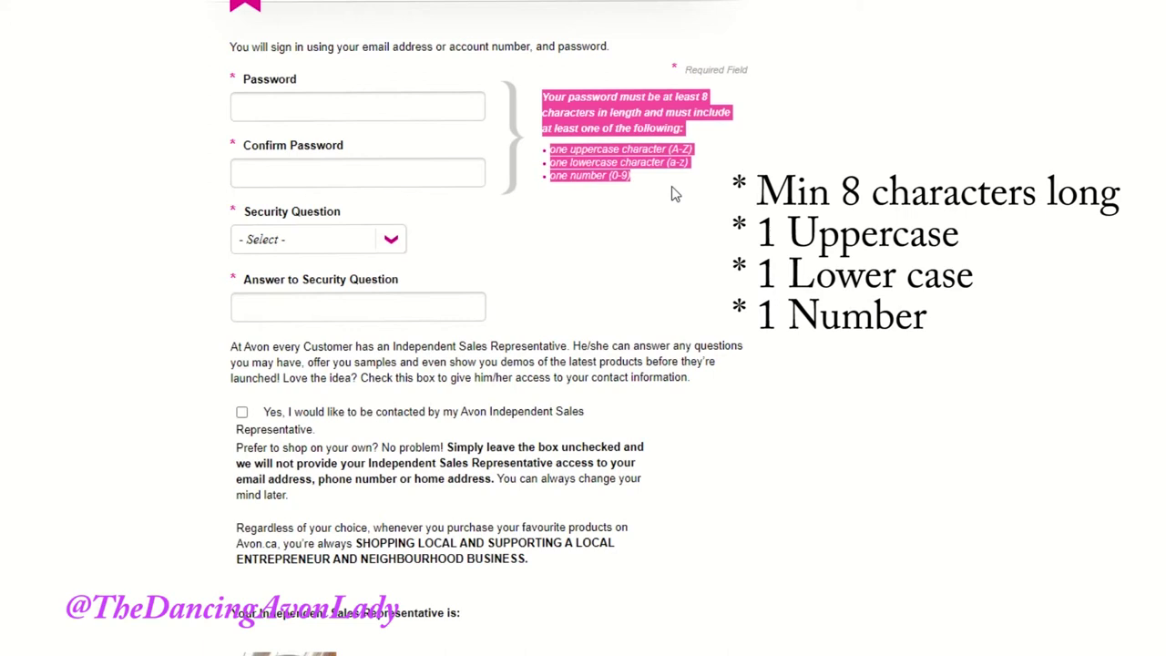
pyautogui.click(672, 186)
pyautogui.click(295, 105)
pyautogui.write('•••••••')
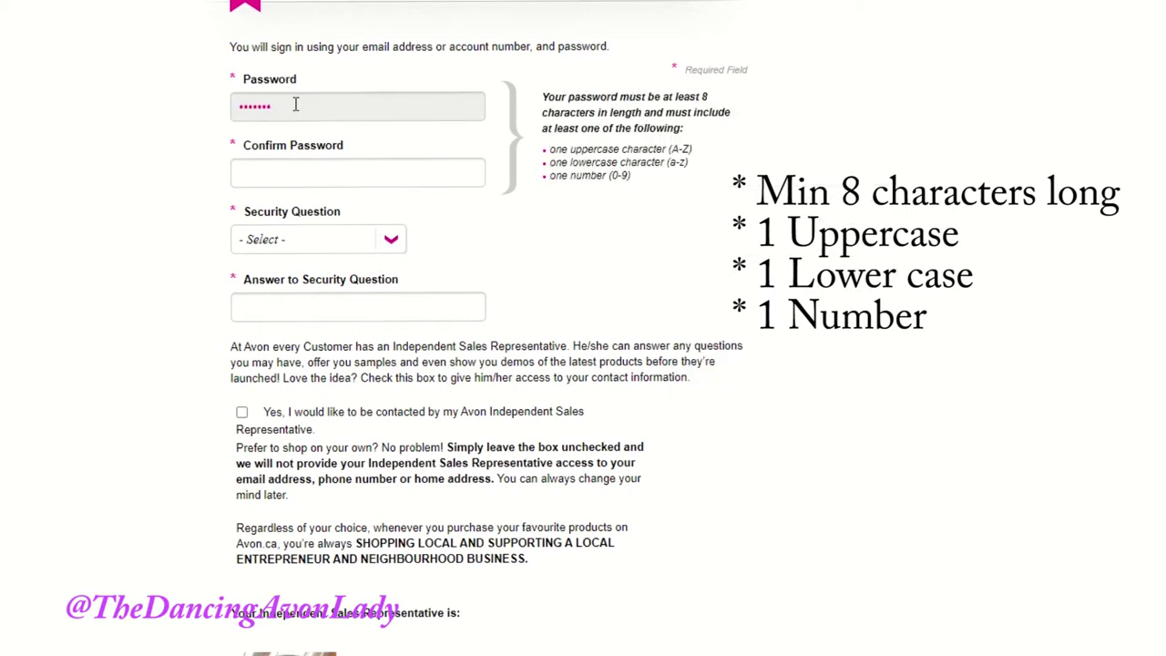
pyautogui.write('••••')
pyautogui.press('Tab')
pyautogui.write('•••••••••••')
# Step: Choose the favourite city security question and enter its answer
pyautogui.click(330, 240)
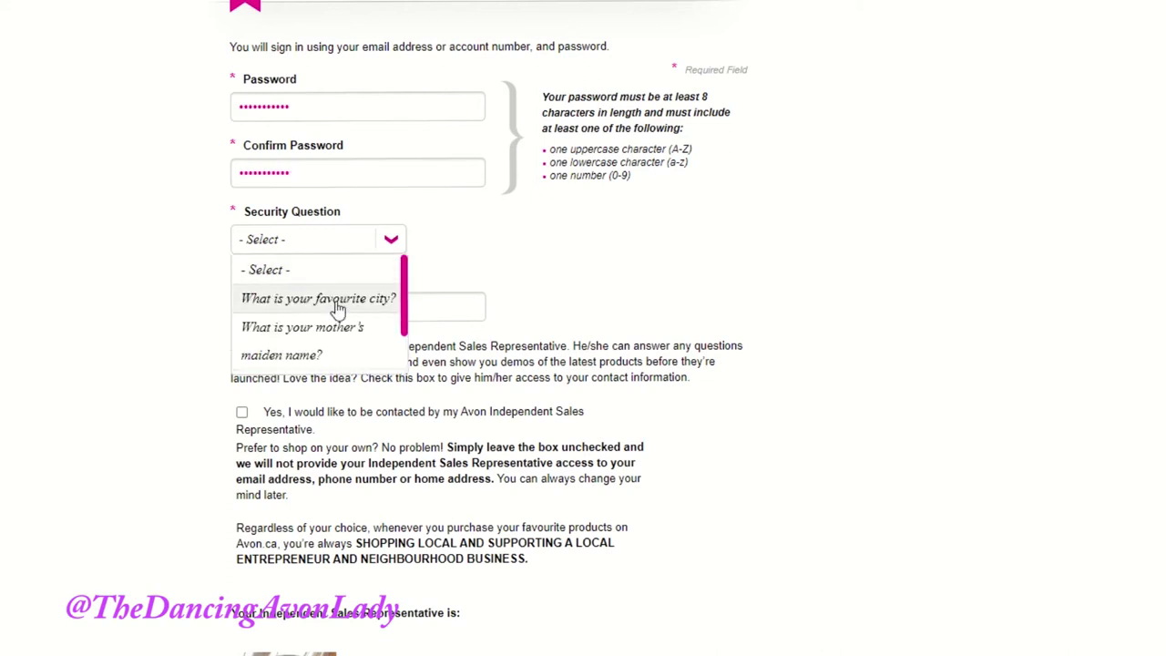
pyautogui.scroll(-1, 337, 309)
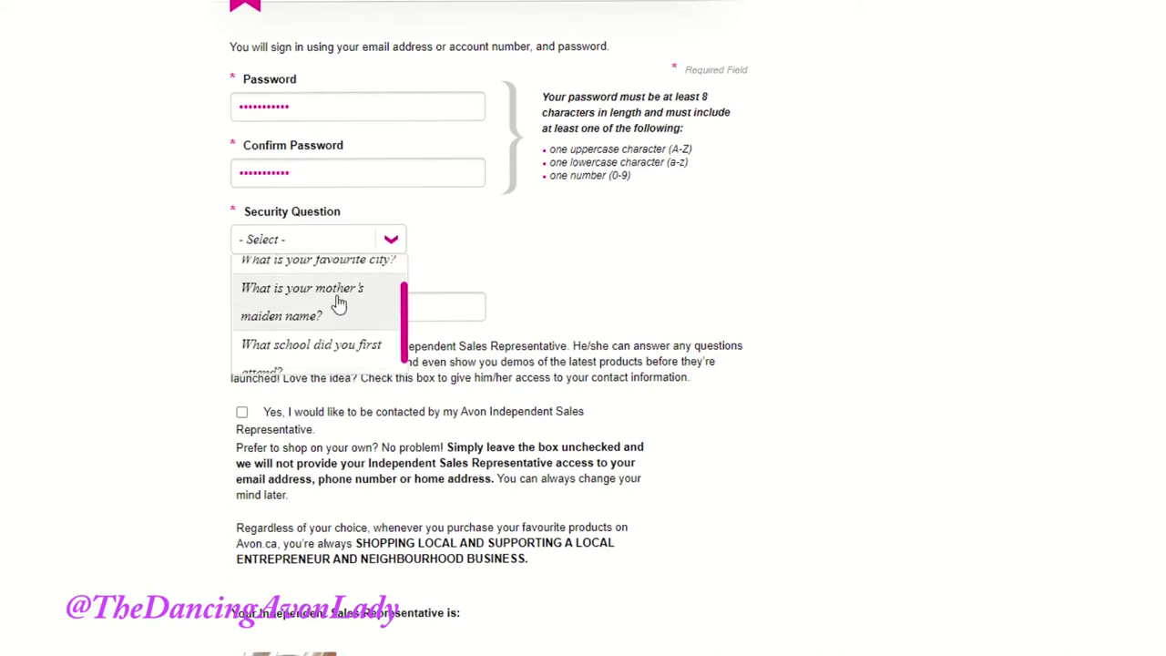
pyautogui.scroll(-1, 338, 305)
pyautogui.scroll(2, 335, 308)
pyautogui.click(338, 308)
pyautogui.click(347, 311)
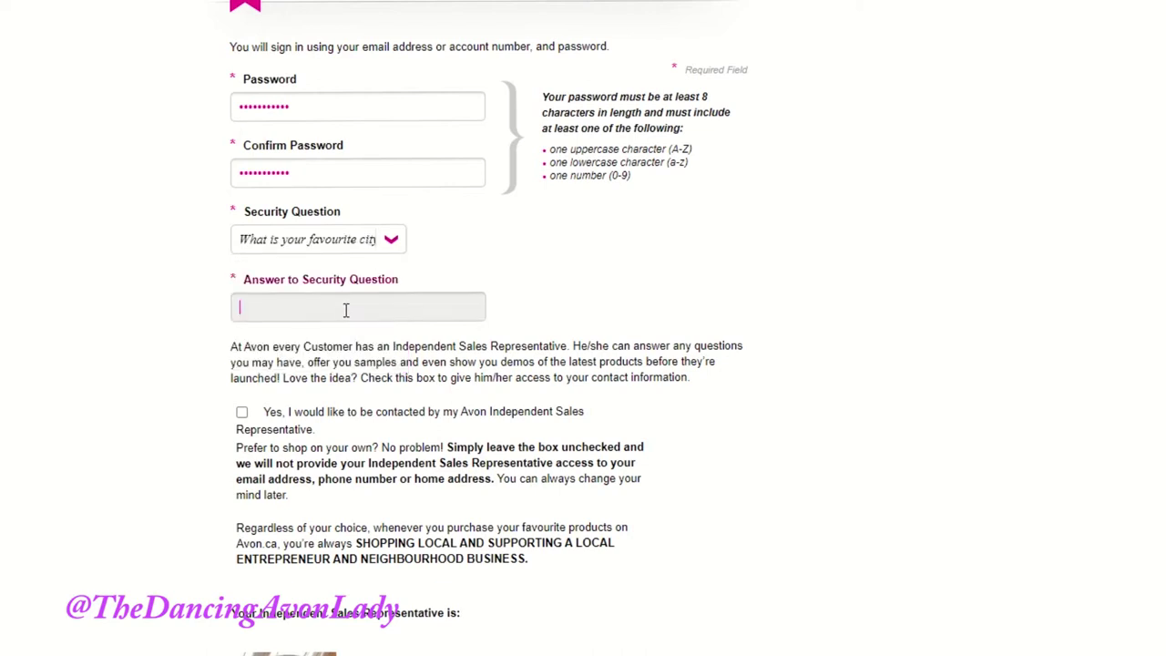
# Step: Tick consent to be contacted by the Avon Independent Sales Representative
pyautogui.click(245, 304)
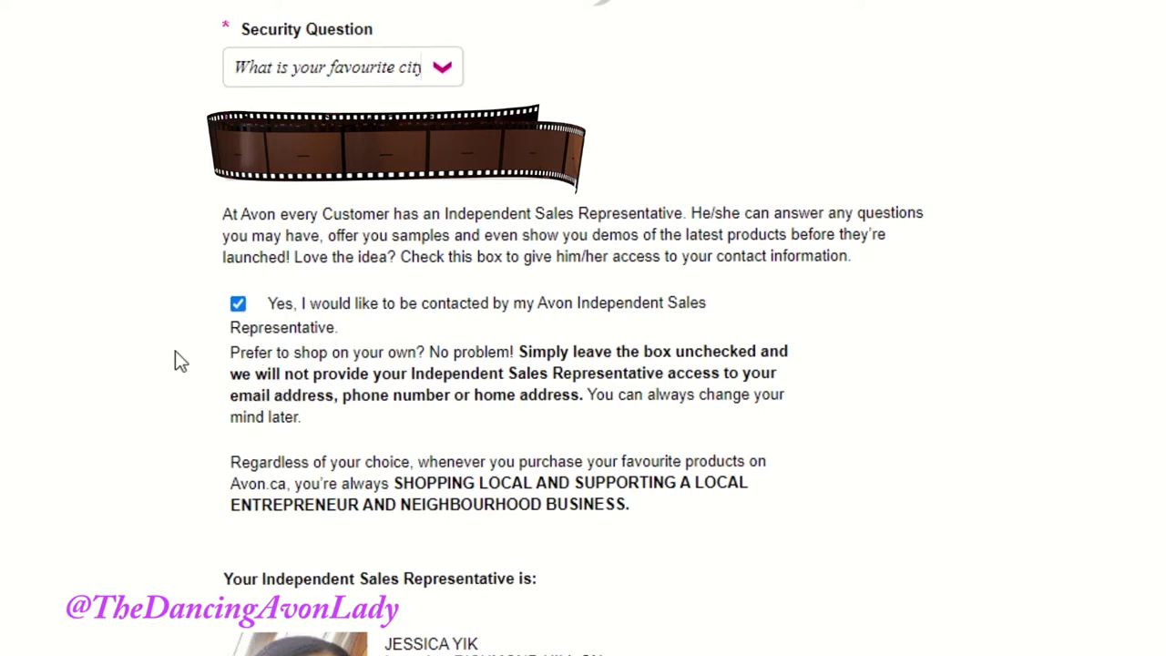
pyautogui.click(242, 308)
pyautogui.click(239, 306)
pyautogui.scroll(-3, 510, 591)
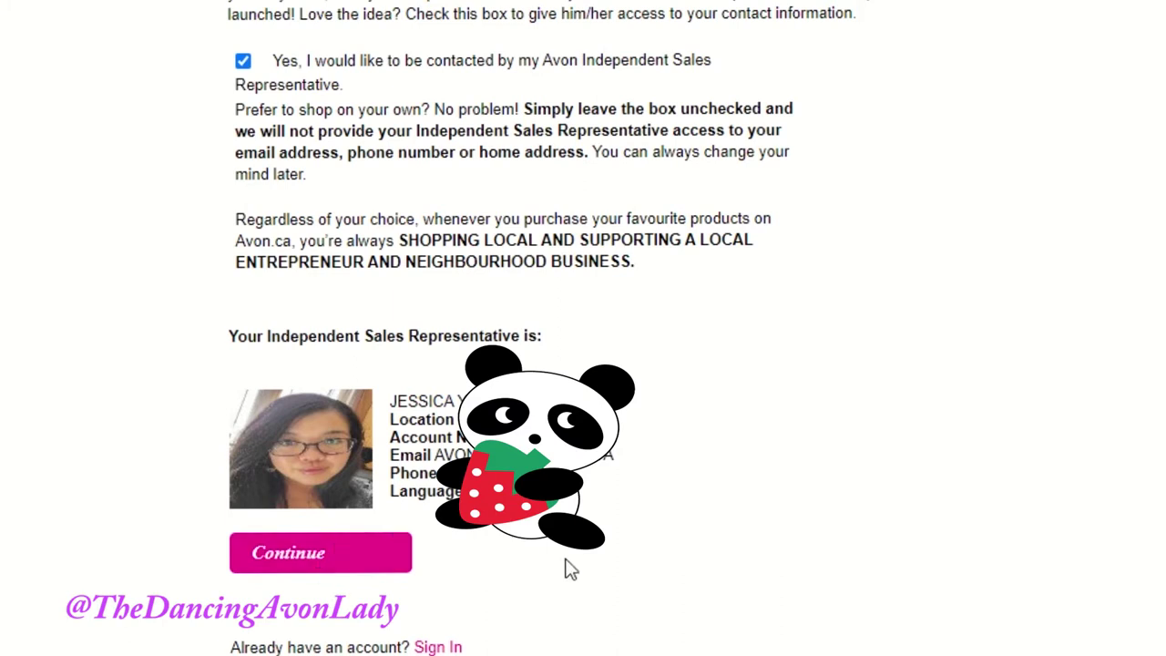
# Step: Submit the registration, opt in to the Avon.ca e-newsletter after previewing its sample, and start shopping
pyautogui.click(327, 571)
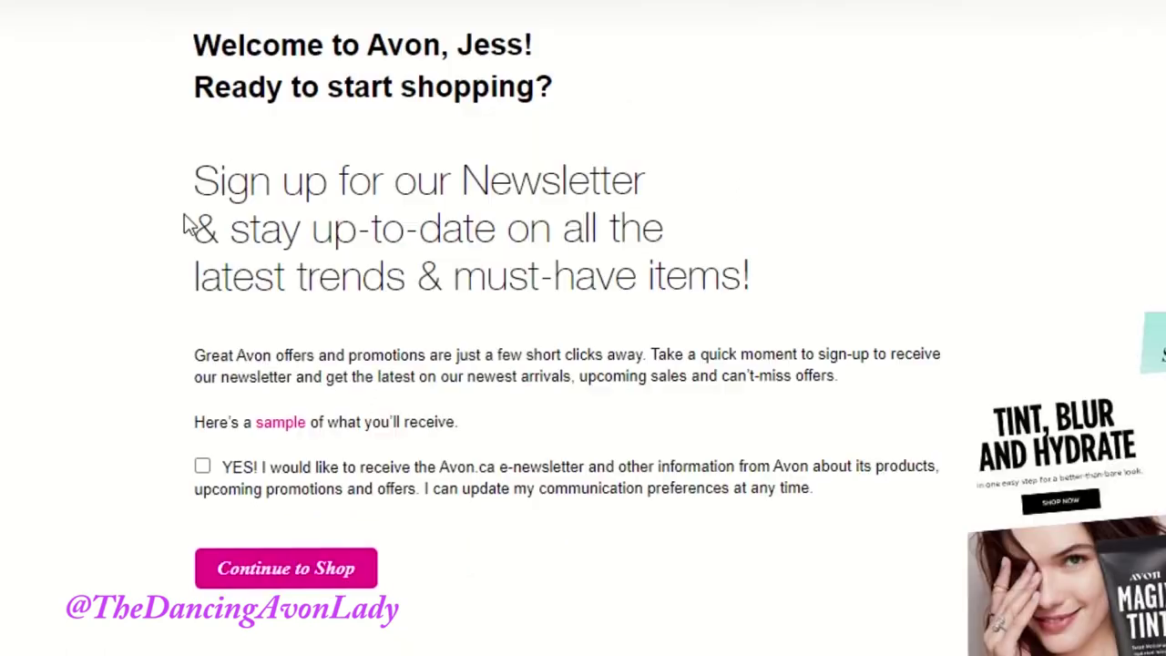
pyautogui.click(202, 486)
pyautogui.click(281, 426)
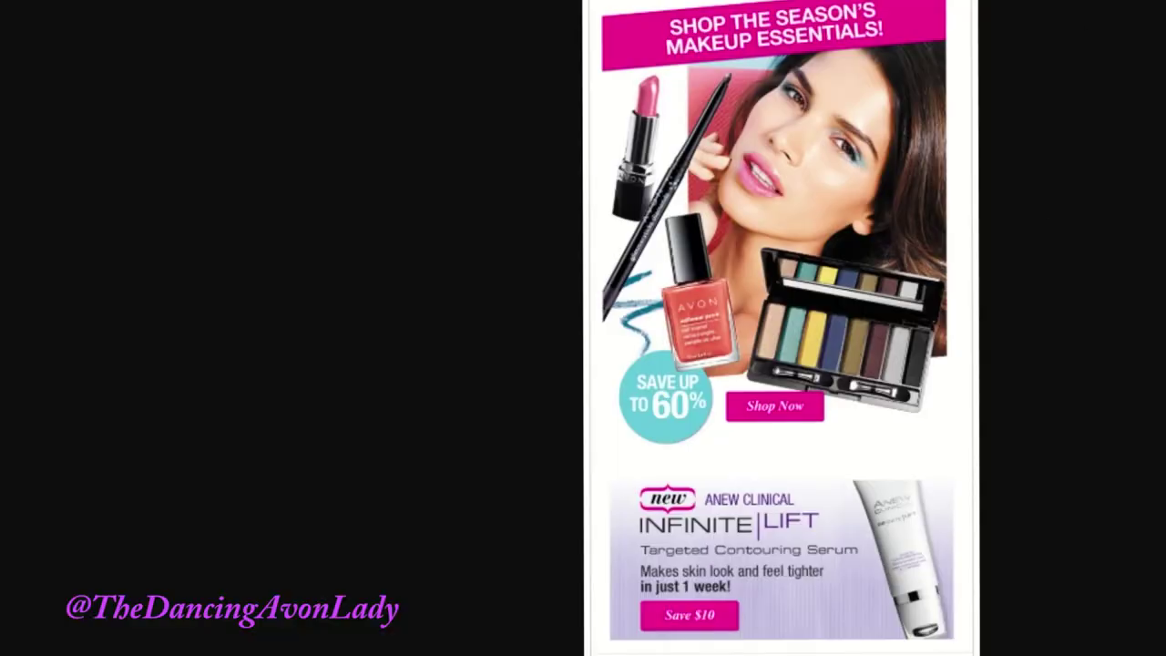
pyautogui.press('Escape')
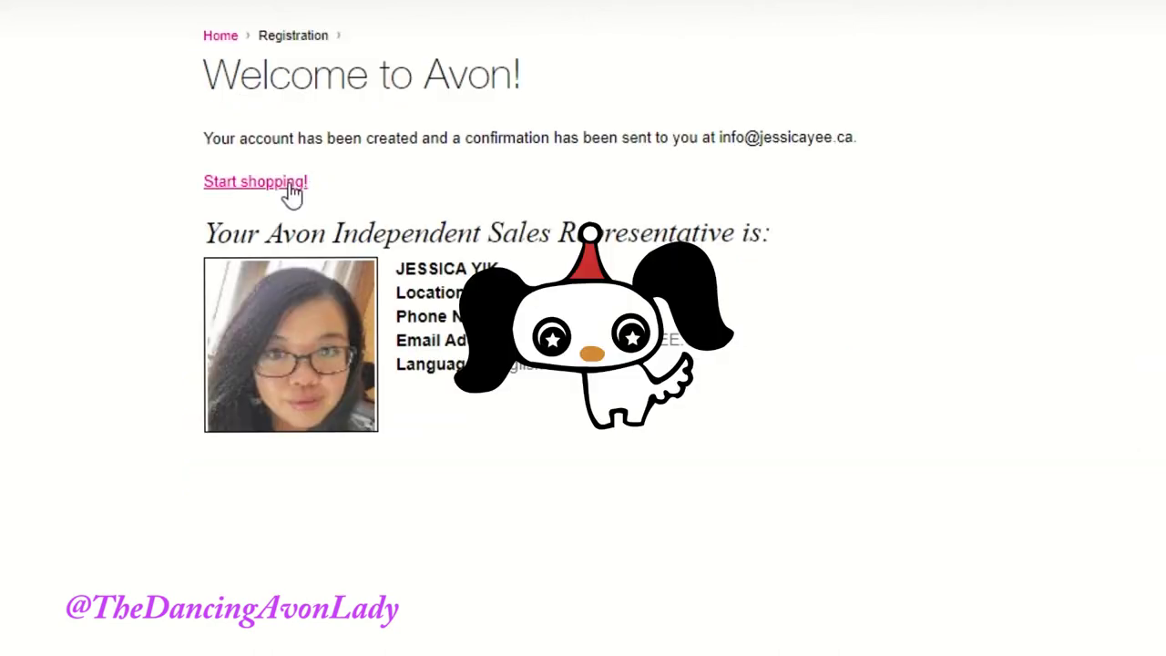
pyautogui.click(291, 189)
# Step: Scroll through the C17 Campaign Offers home page, then bring up the SHOP PRODUCTS menu
pyautogui.scroll(1, 555, 391)
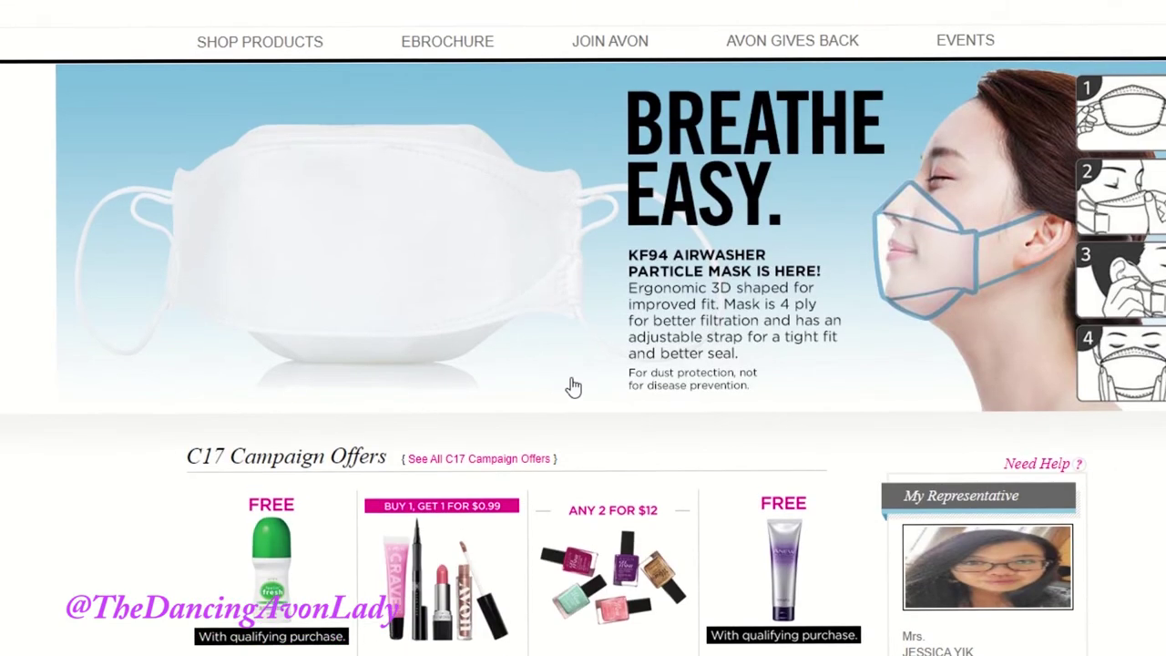
pyautogui.scroll(-15, 676, 172)
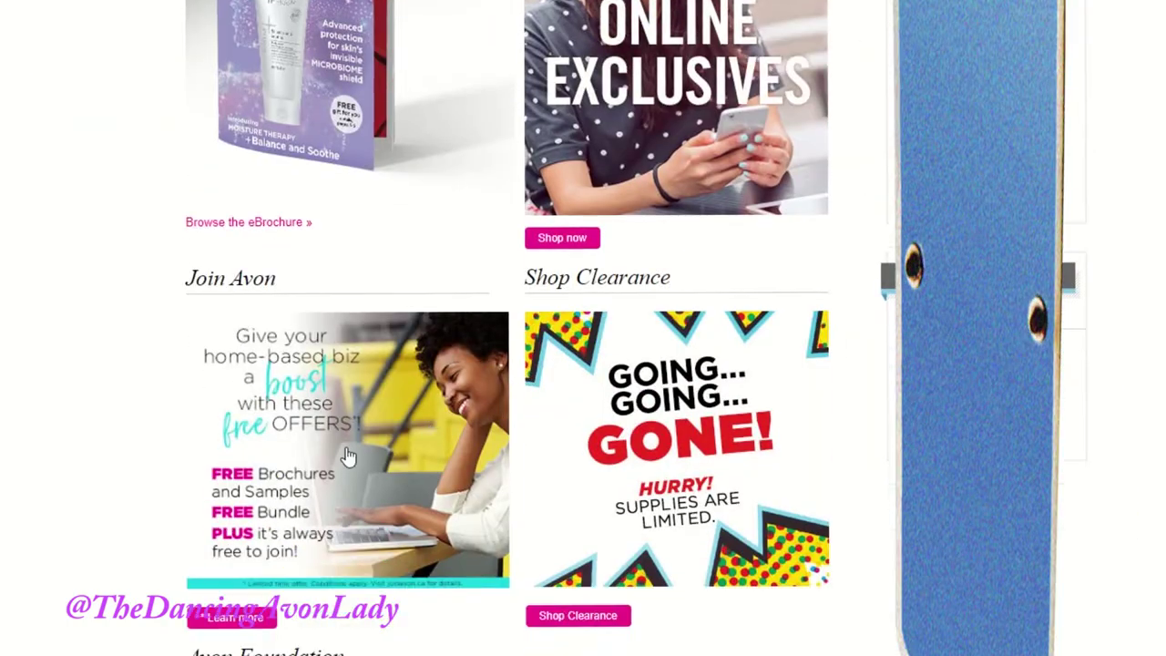
pyautogui.scroll(7, 350, 456)
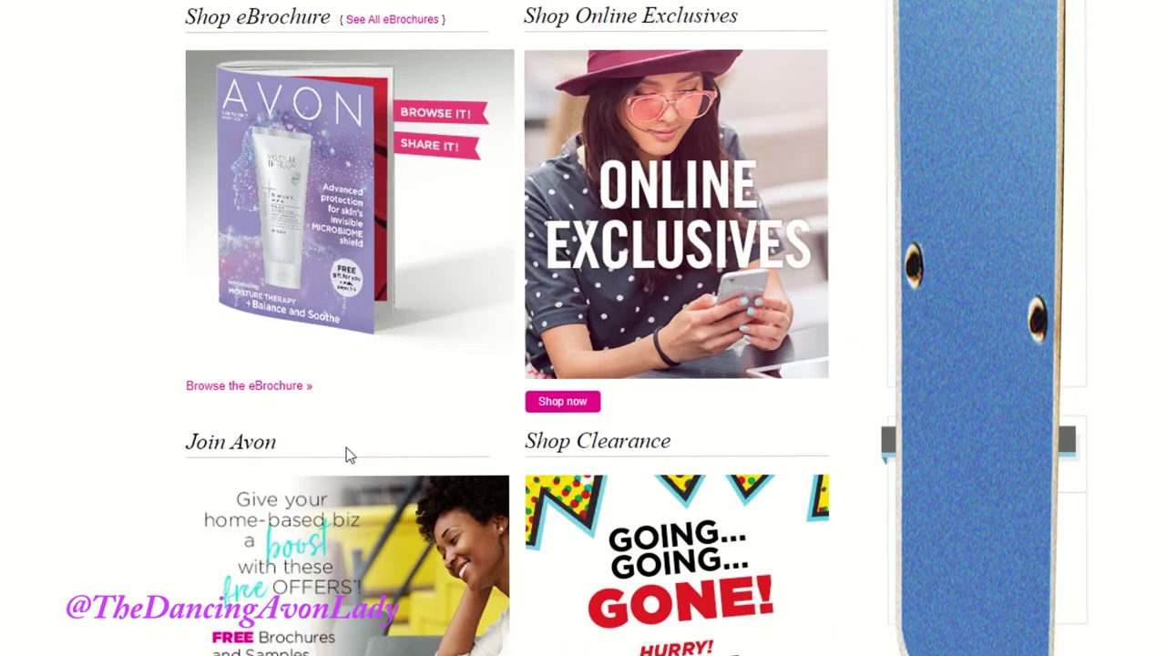
pyautogui.scroll(4, 350, 456)
pyautogui.scroll(4, 347, 456)
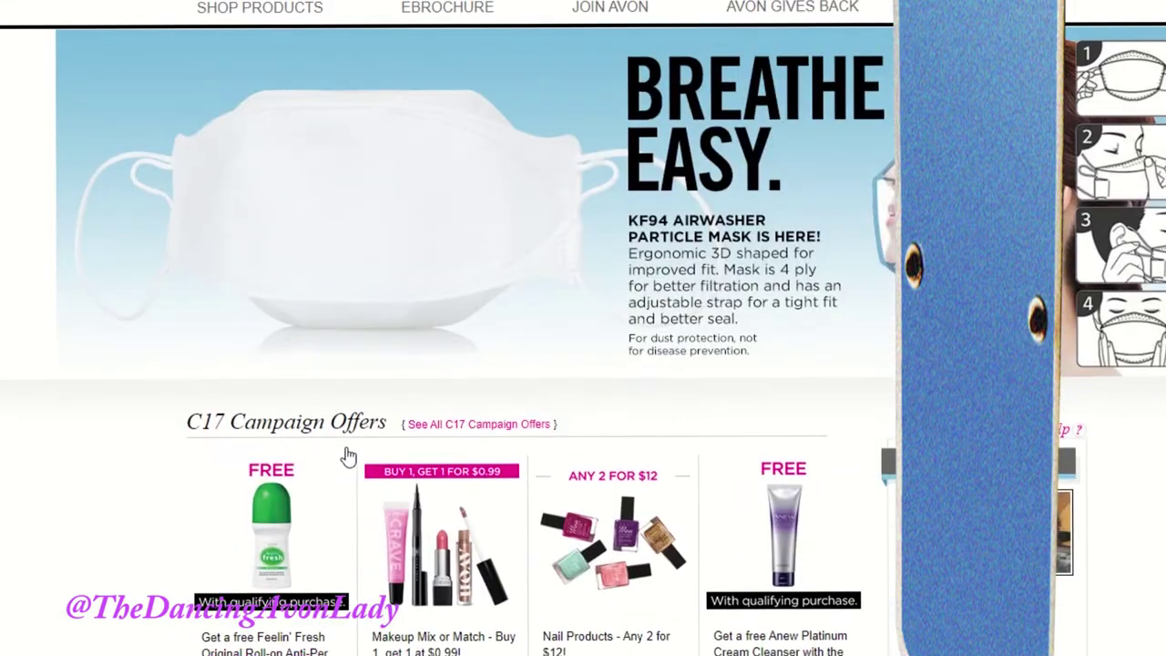
pyautogui.scroll(1, 319, 461)
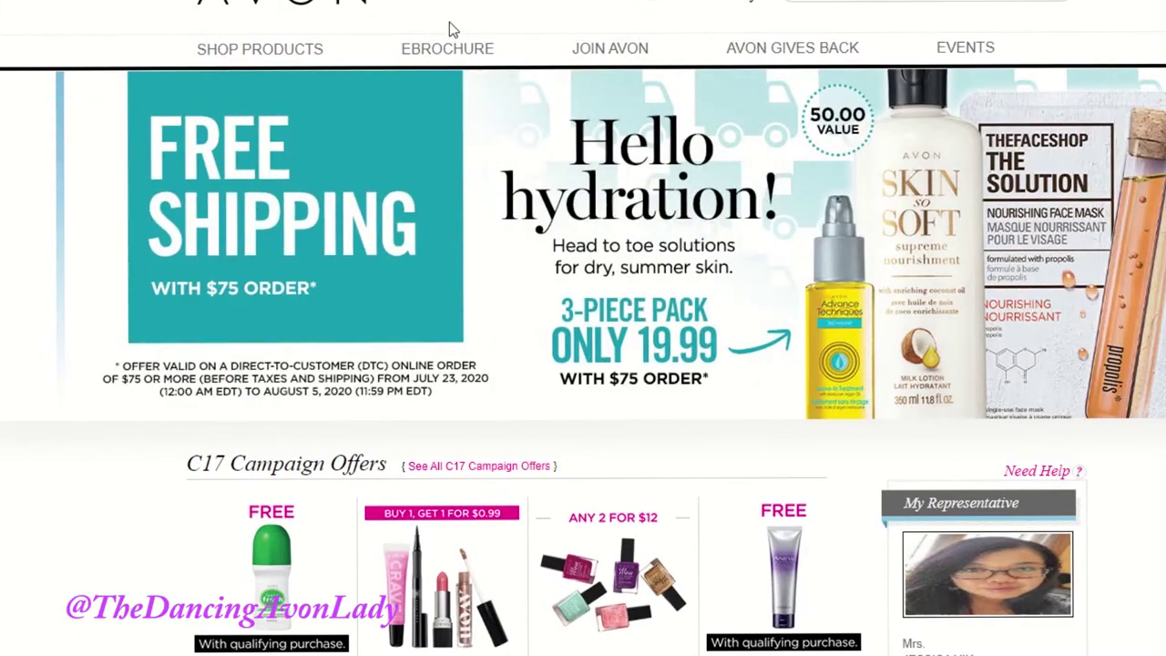
pyautogui.moveTo(273, 44)
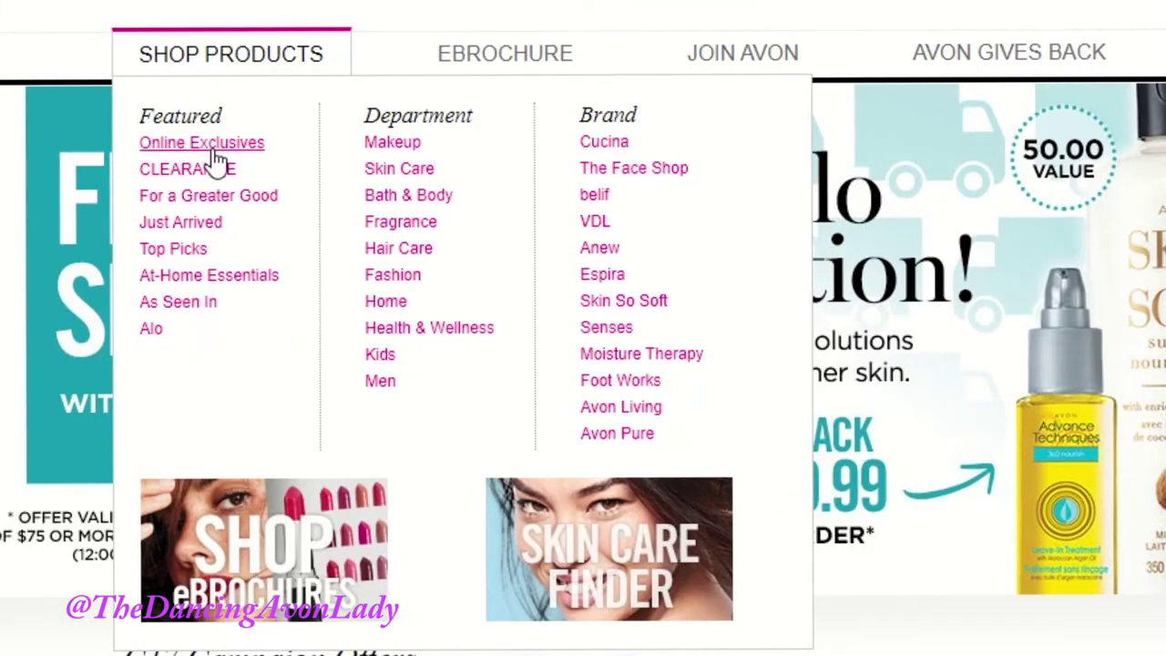
# Step: Open Online Exclusives from SHOP PRODUCTS and scroll through its product grid
pyautogui.click(215, 151)
pyautogui.scroll(-10, 216, 162)
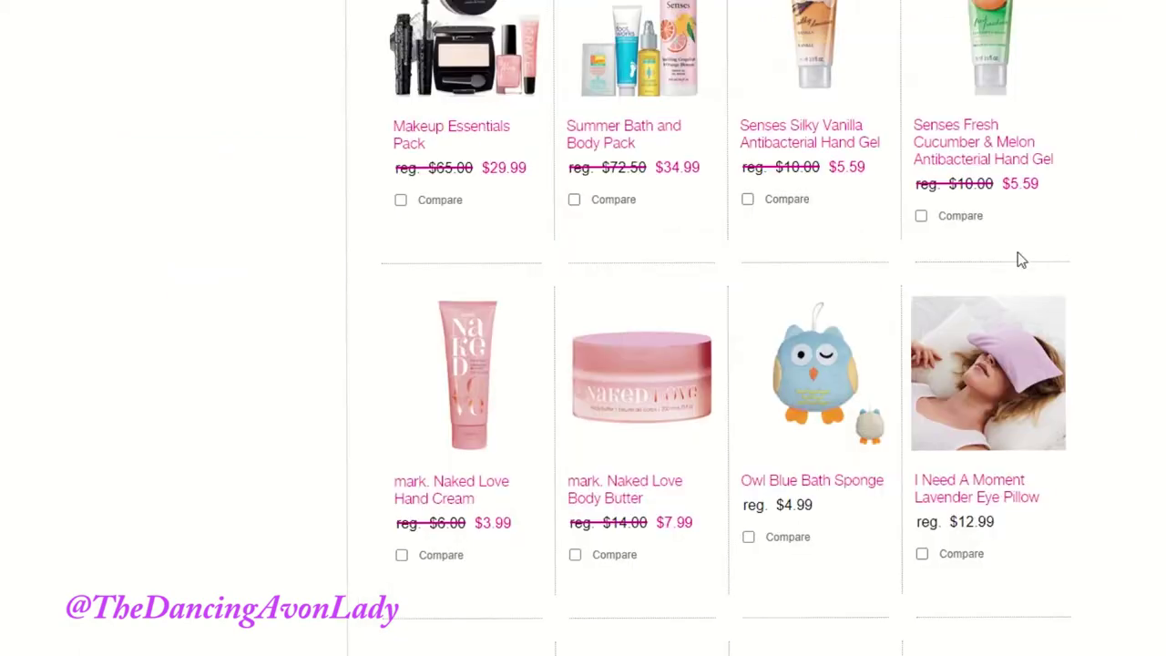
pyautogui.scroll(-6, 568, 570)
pyautogui.scroll(13, 568, 458)
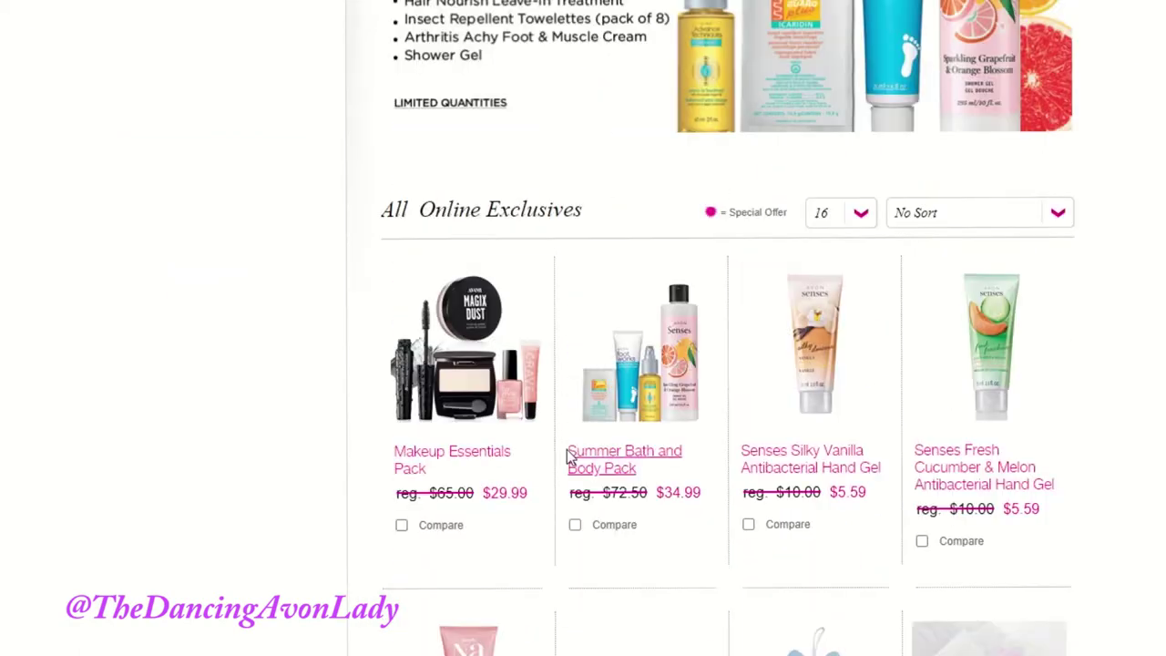
# Step: Go to the eBrochures page via the SHOP eBROCHURES image in SHOP PRODUCTS
pyautogui.moveTo(255, 50)
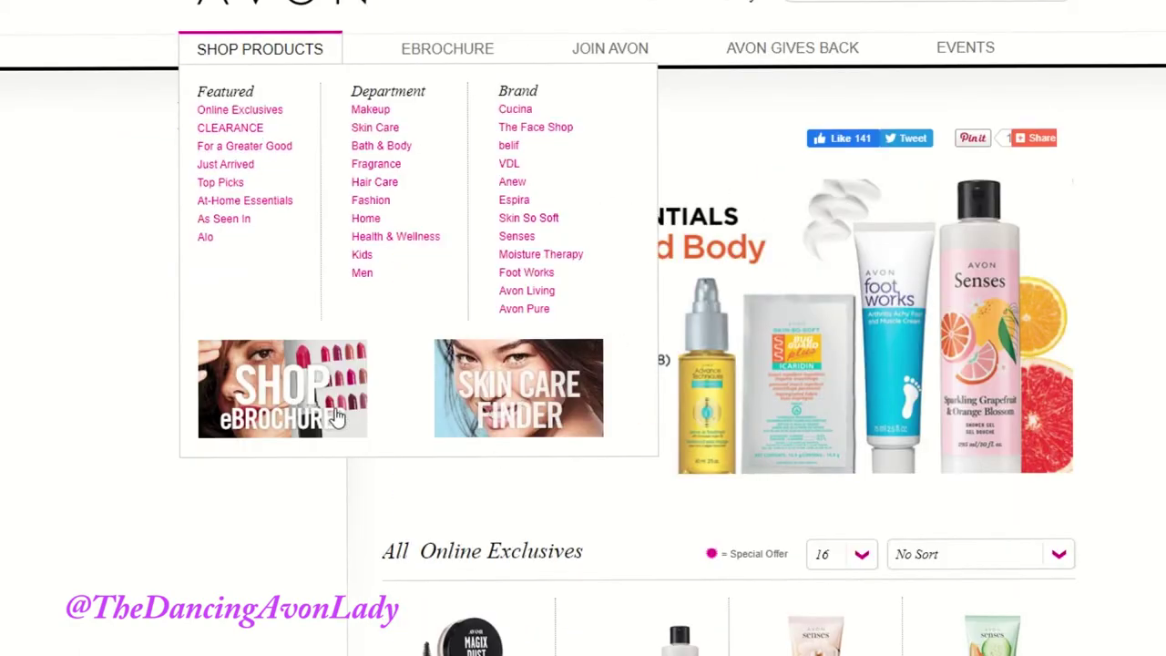
pyautogui.moveTo(286, 70)
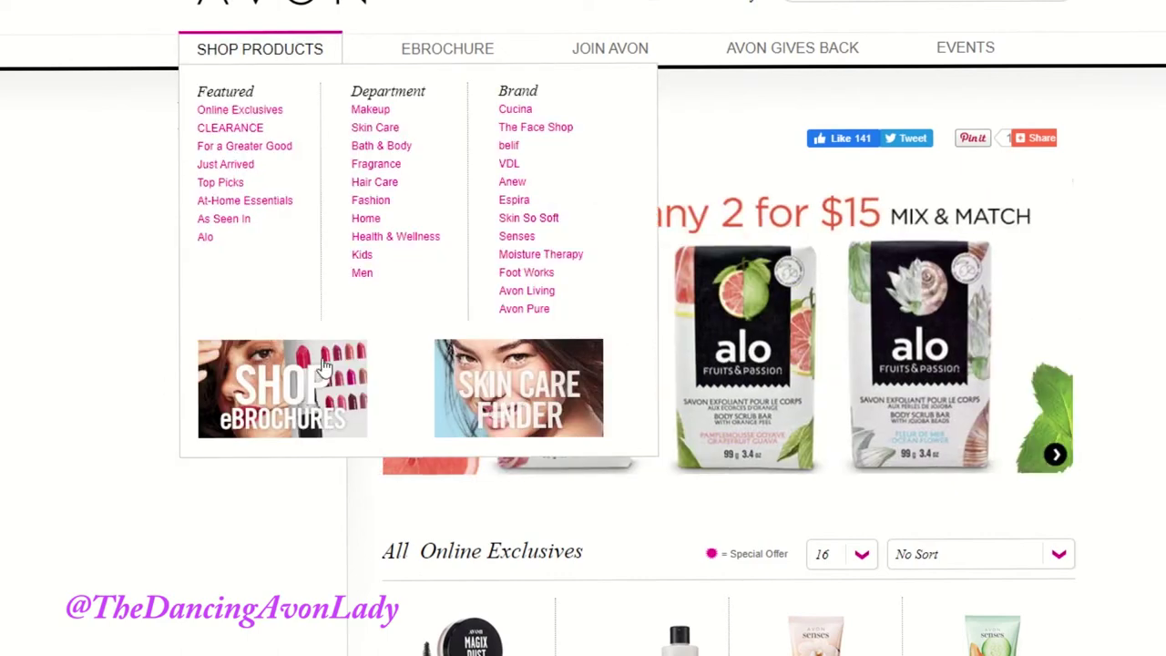
pyautogui.click(294, 408)
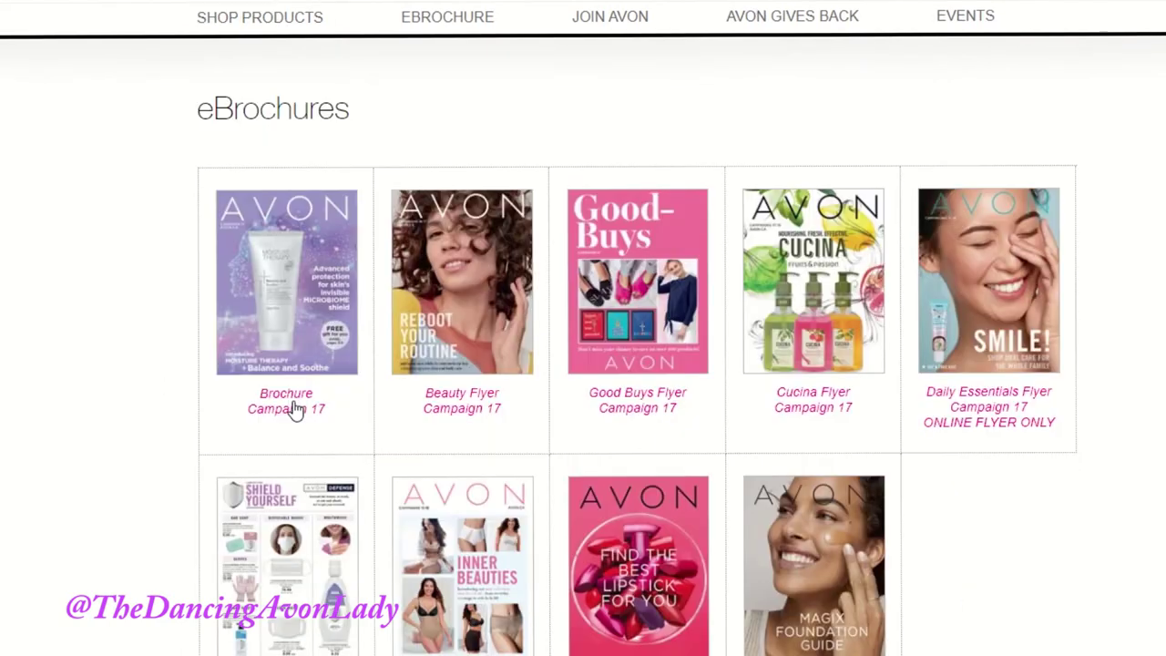
pyautogui.scroll(-3, 294, 409)
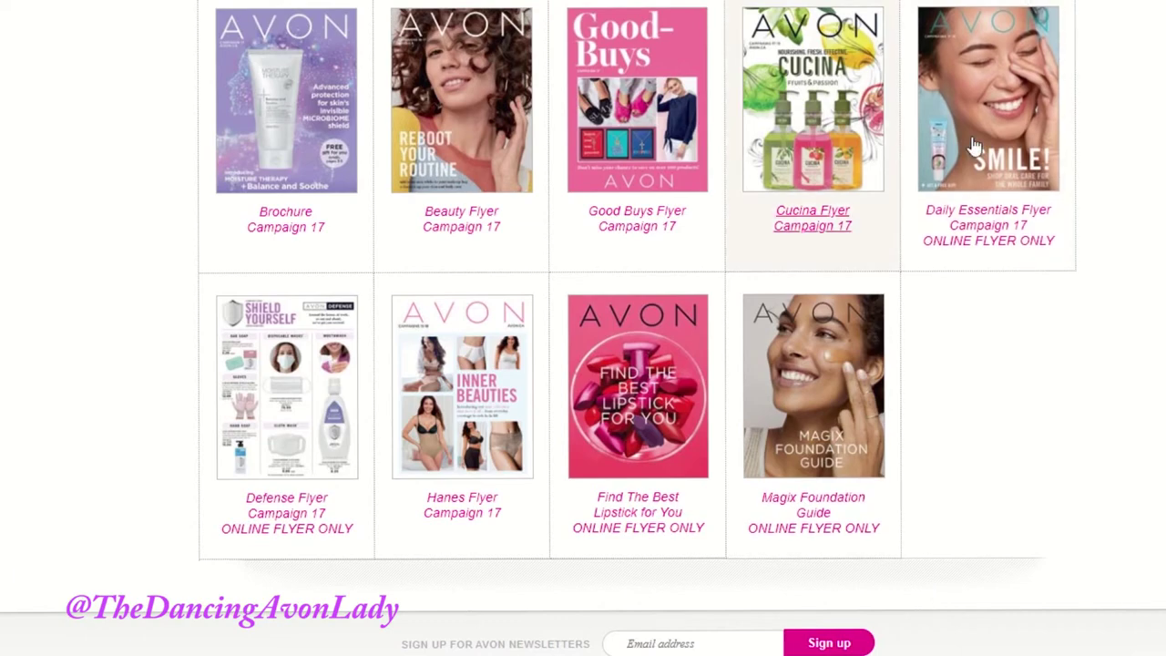
pyautogui.scroll(2, 1054, 330)
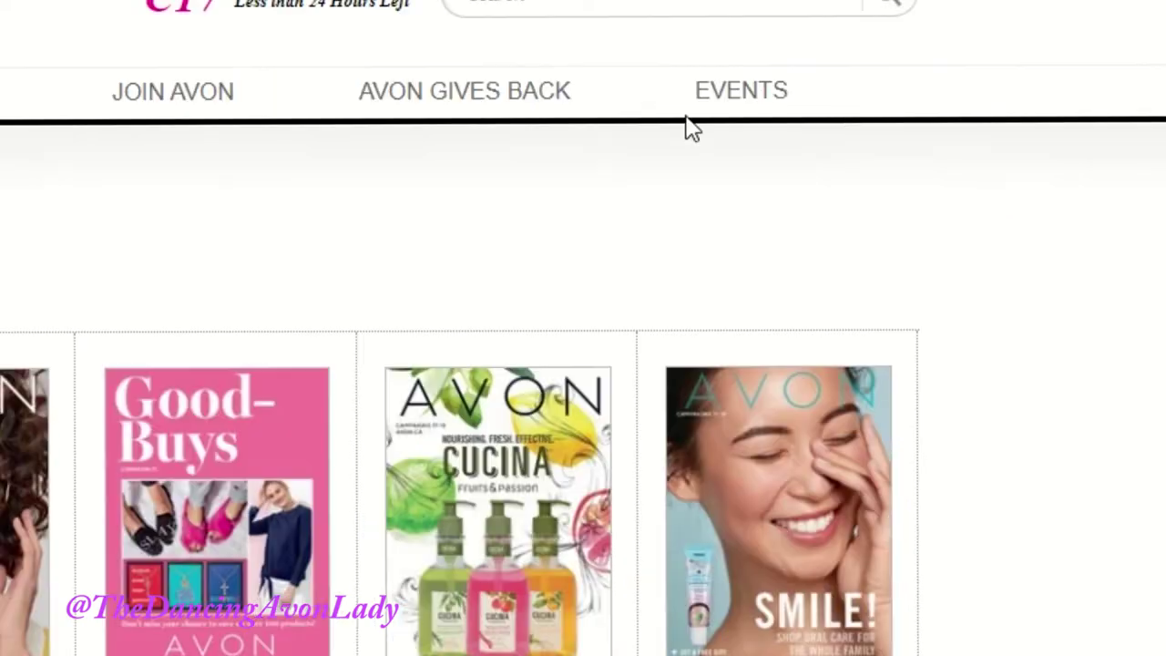
# Step: Open the Events page and scroll through the August 4–5 virtual training sessions
pyautogui.click(726, 97)
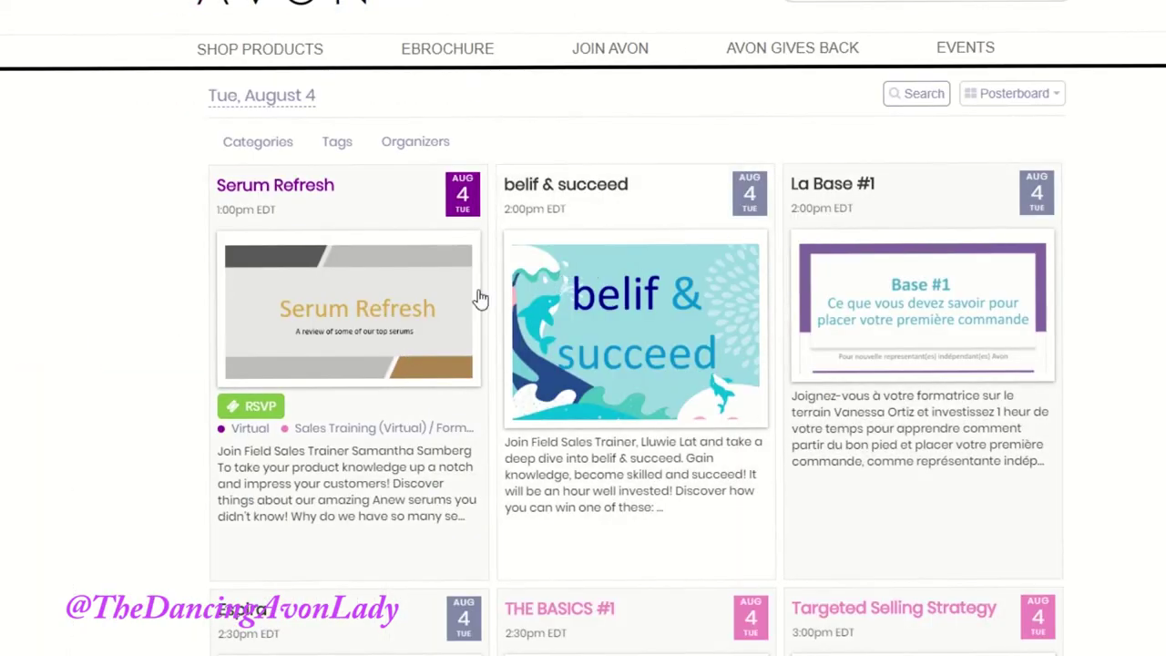
pyautogui.scroll(-3, 510, 345)
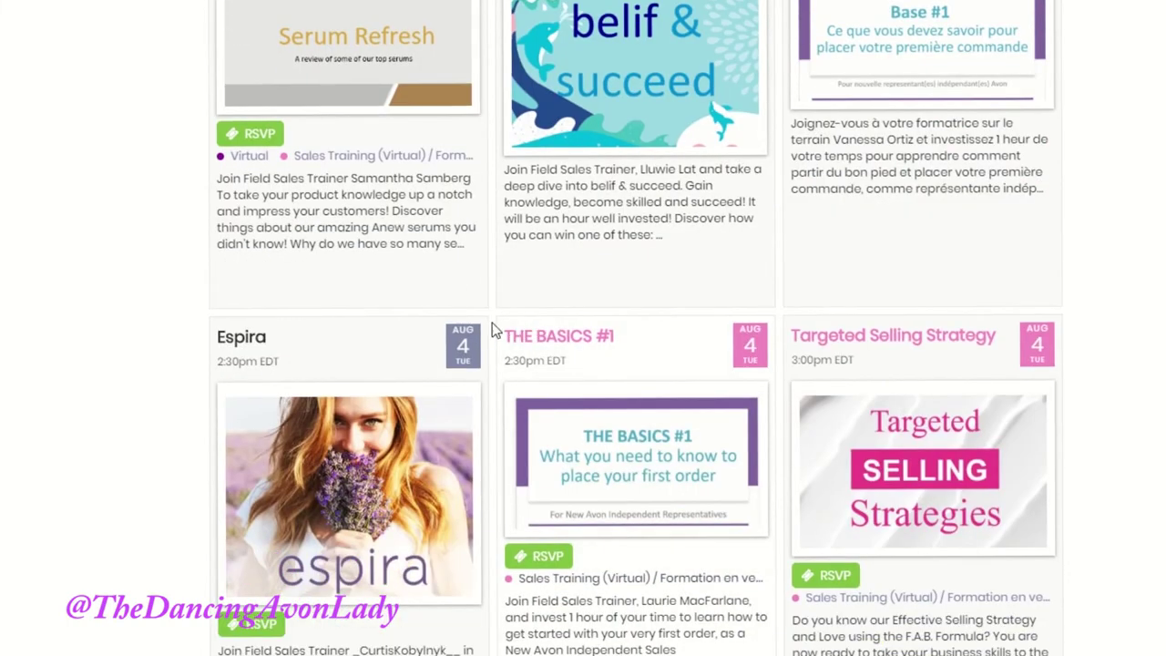
pyautogui.scroll(-4, 476, 341)
pyautogui.scroll(-1, 477, 347)
pyautogui.scroll(5, 475, 349)
pyautogui.scroll(1, 455, 345)
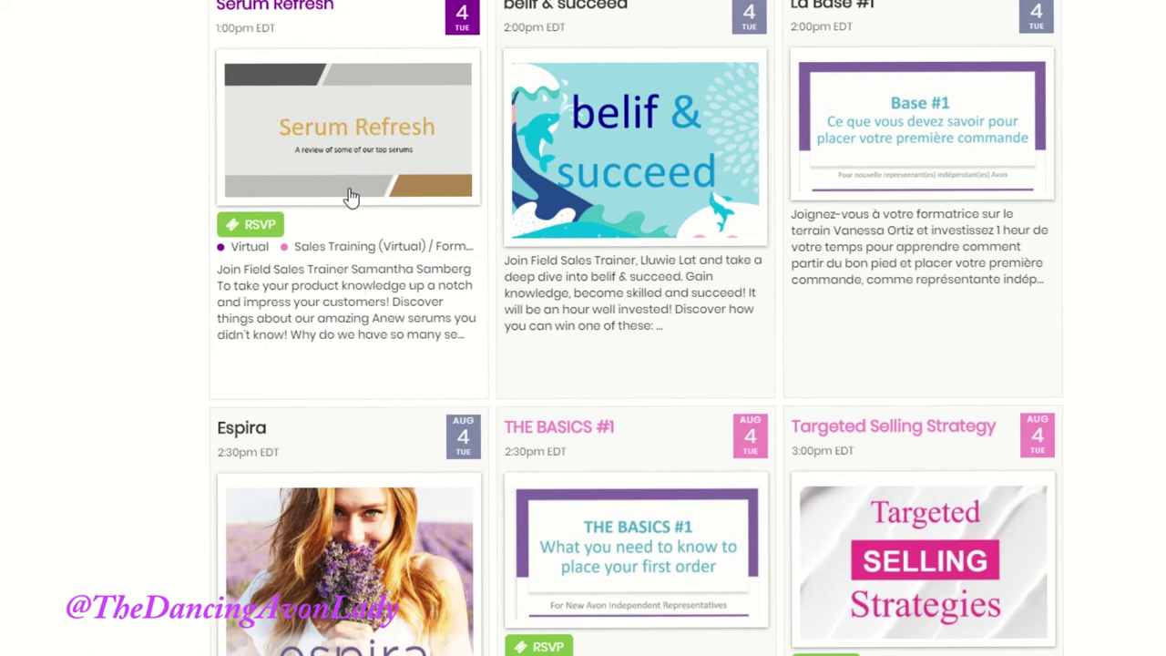
pyautogui.scroll(-1, 344, 219)
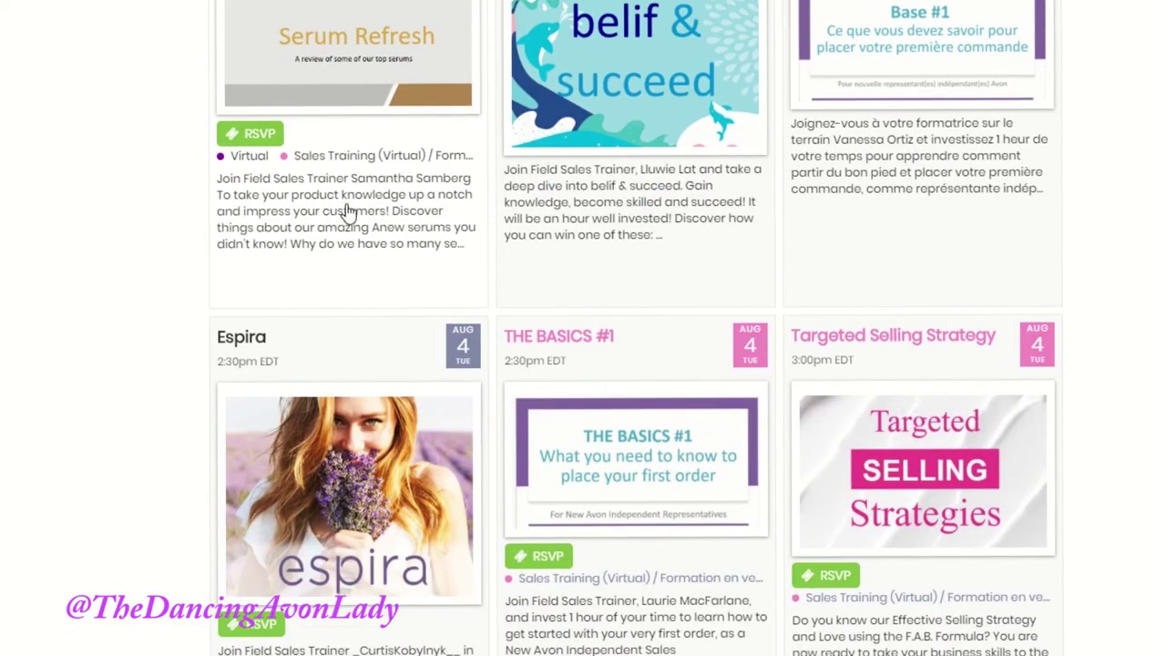
pyautogui.scroll(-10, 355, 214)
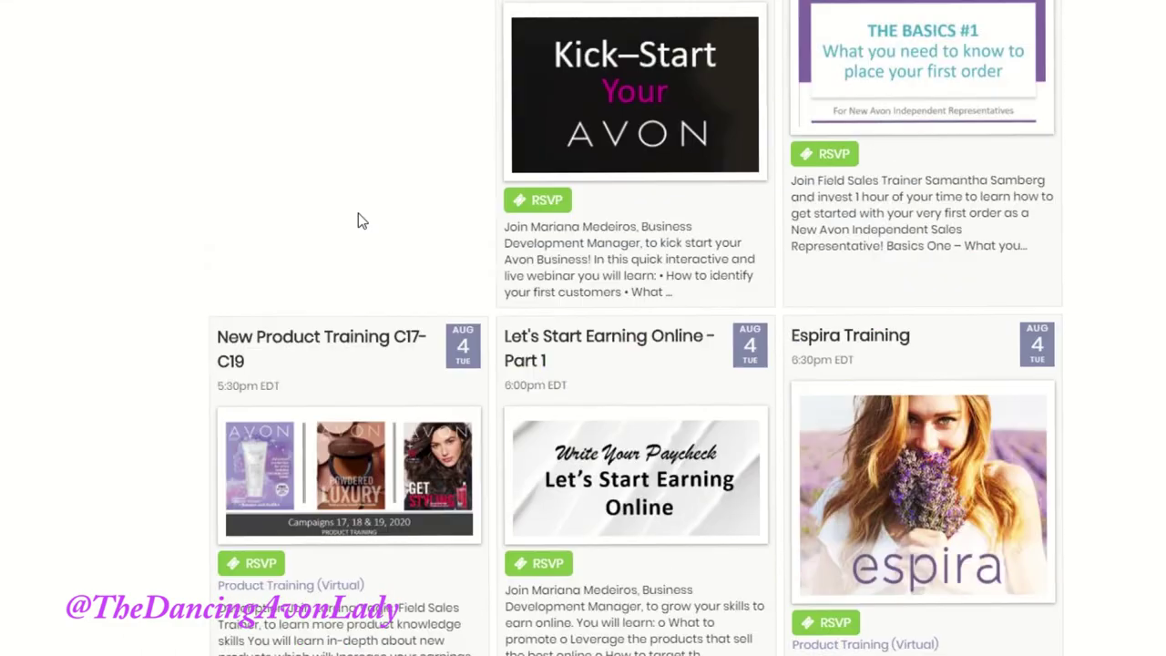
pyautogui.scroll(-15, 363, 216)
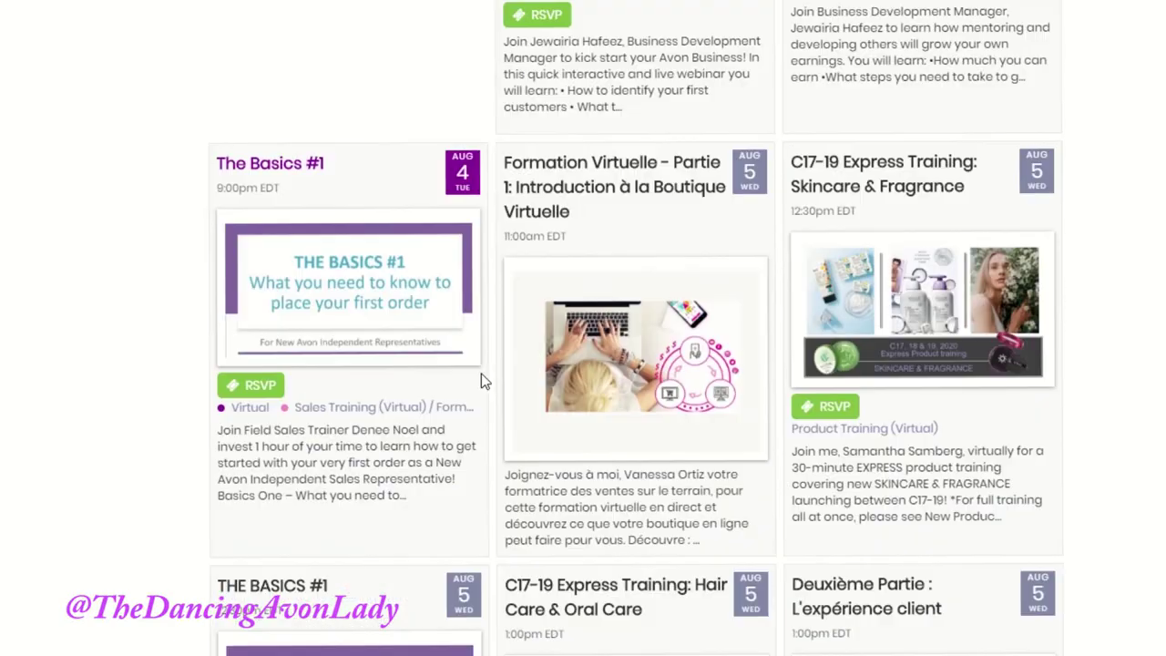
pyautogui.scroll(-6, 477, 379)
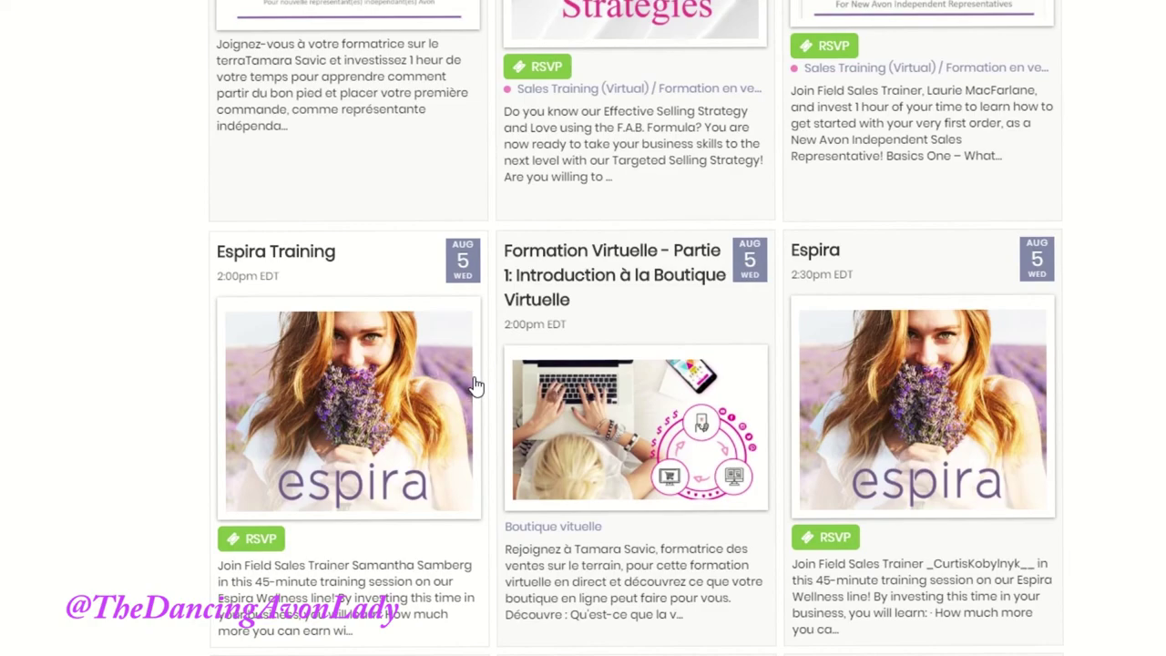
pyautogui.scroll(-3, 476, 381)
pyautogui.scroll(-3, 488, 393)
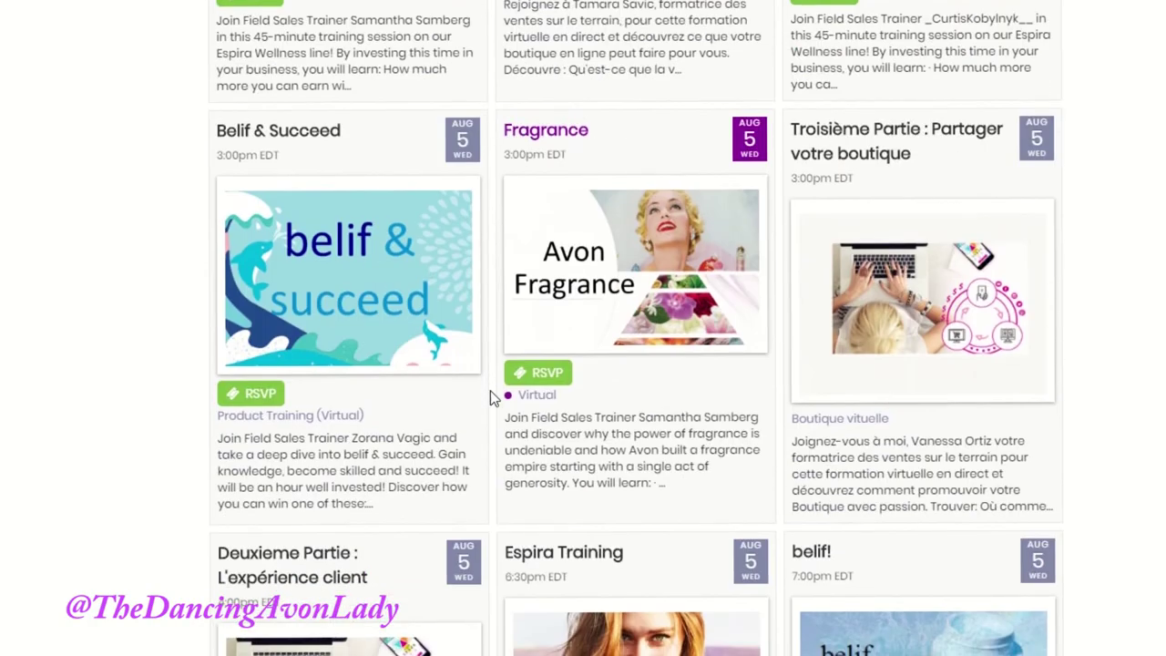
pyautogui.scroll(-1, 490, 390)
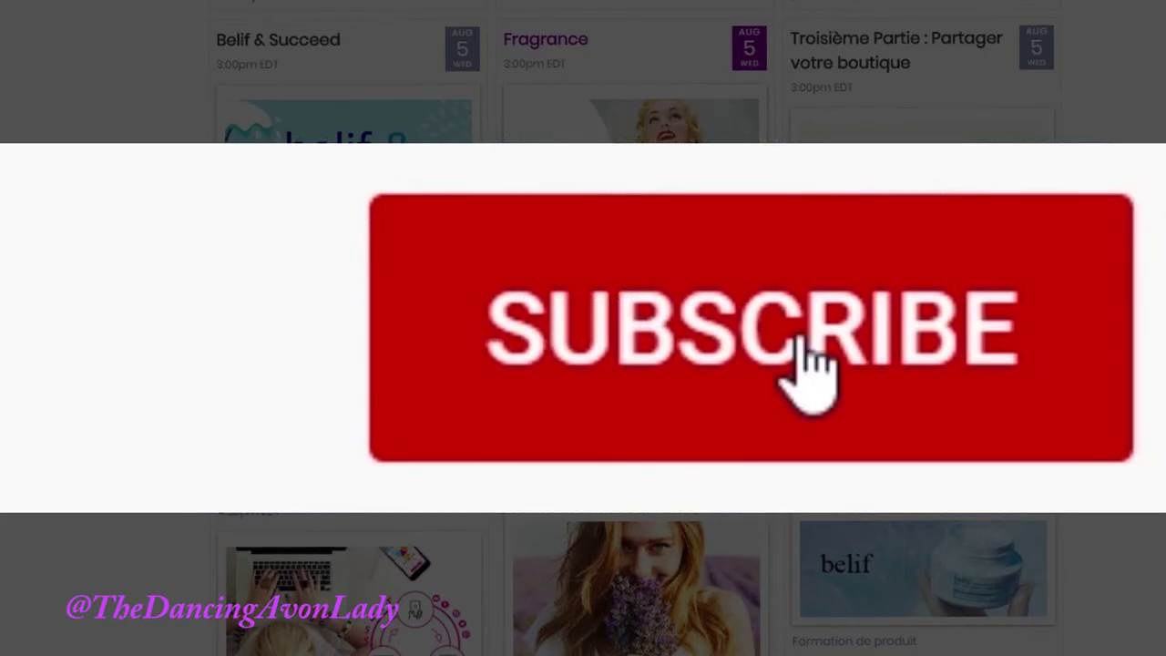